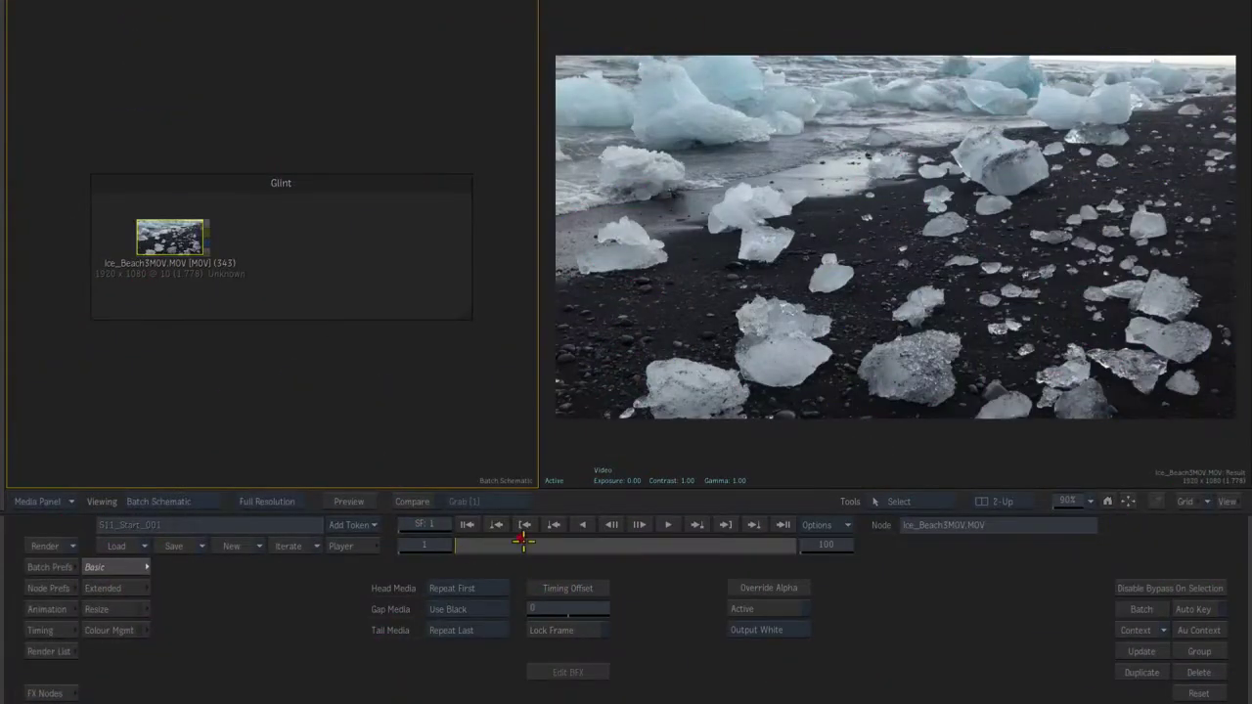
# Step: Load the Sapphire S_Glint effect from the sapphire_11 directory and apply it to the Ice_Beach3MOV clip
pyautogui.moveTo(524, 542); pyautogui.dragTo(289, 564)
pyautogui.click(60, 693)
pyautogui.click(901, 633)
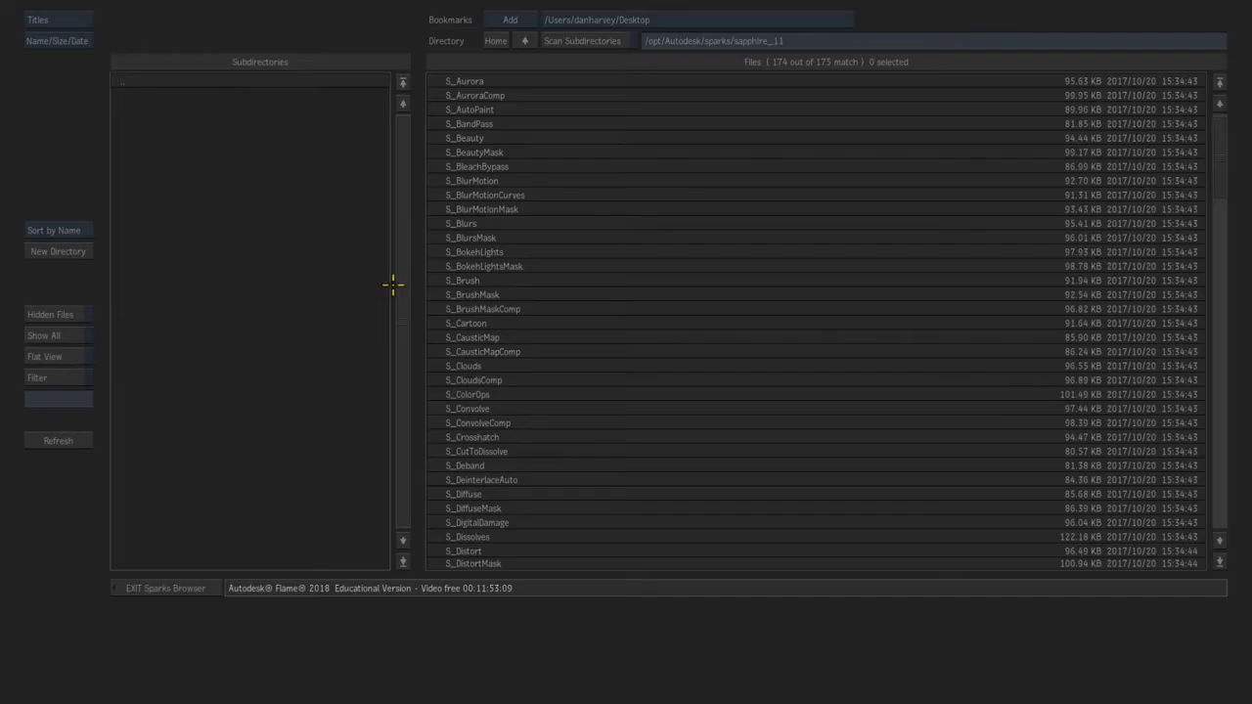
pyautogui.moveTo(1223, 176); pyautogui.dragTo(1224, 274)
pyautogui.doubleClick(483, 335)
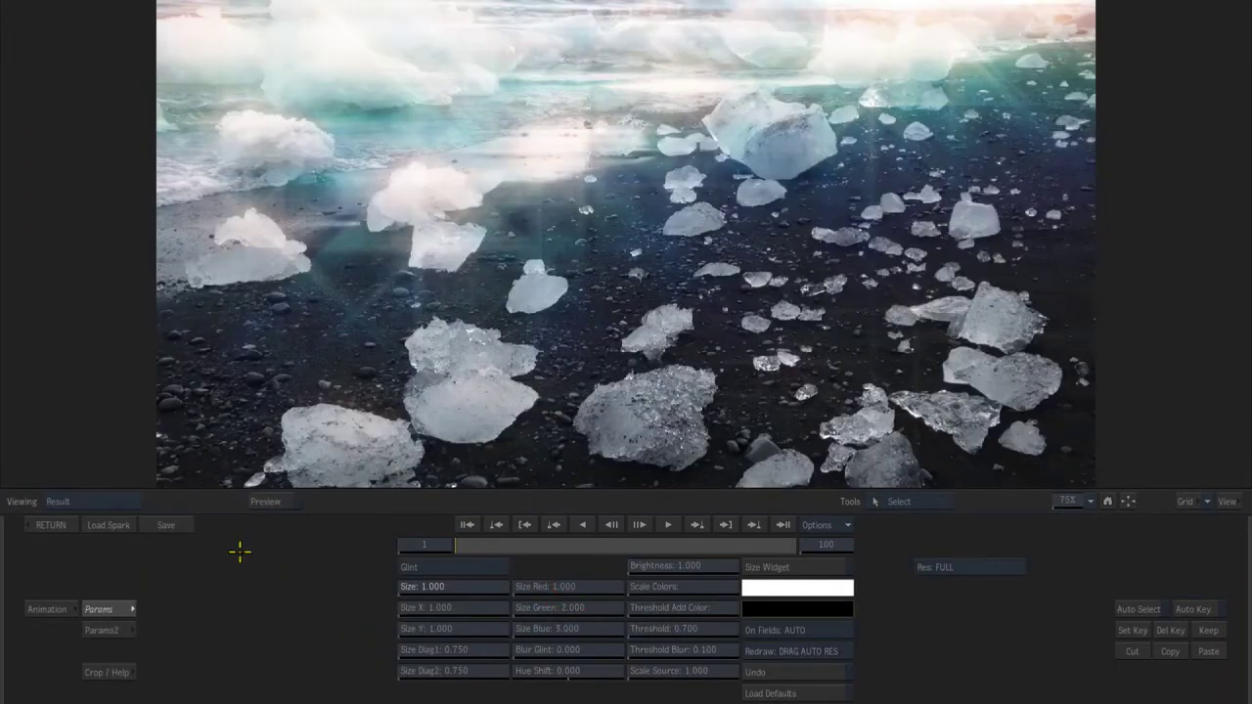
# Step: Load the Realistic Glint 3 preset and set the glint threshold to about 0.818
pyautogui.click(107, 673)
pyautogui.click(509, 452)
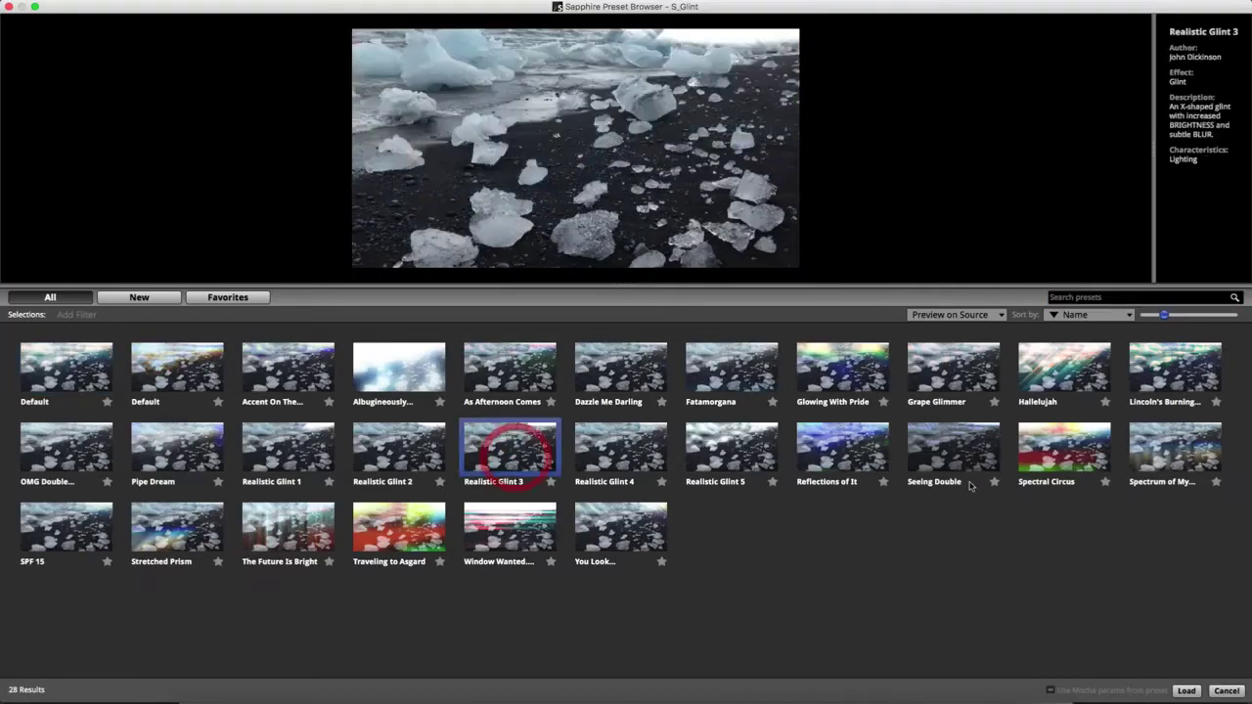
pyautogui.click(132, 610)
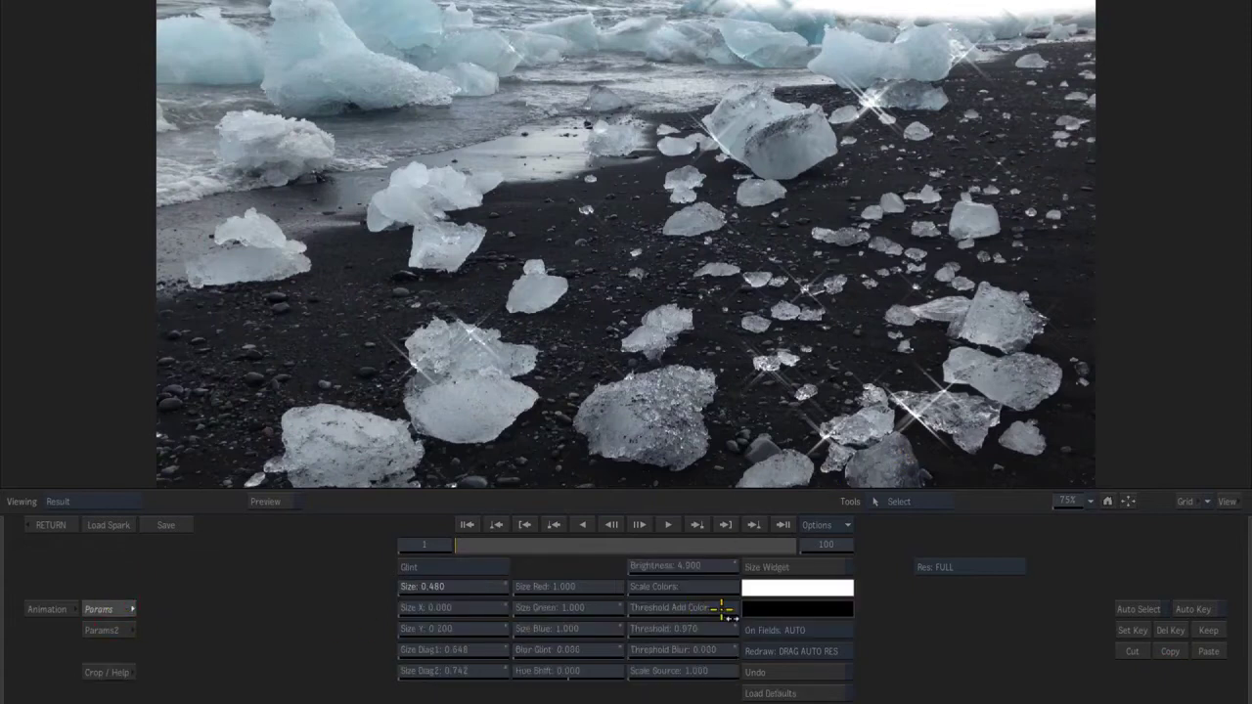
pyautogui.moveTo(724, 637)
pyautogui.mouseDown()
pyautogui.moveTo(534, 608)
pyautogui.moveTo(56, 614)
pyautogui.mouseUp()
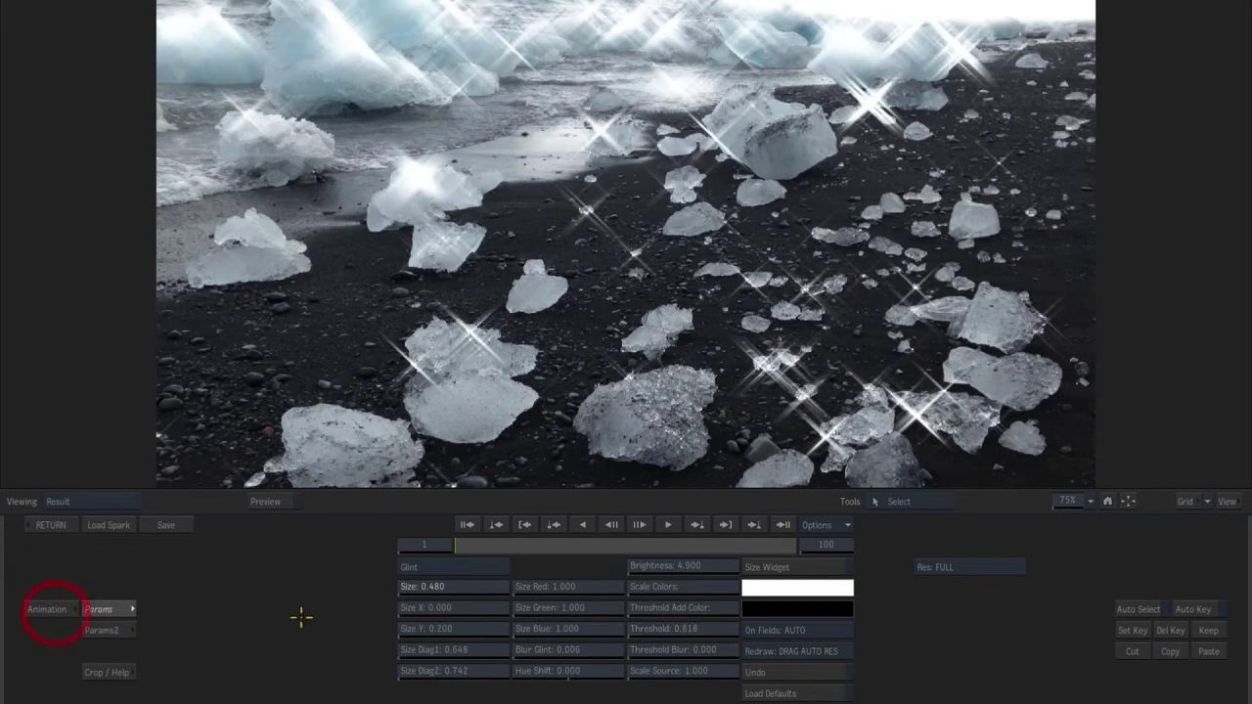
# Step: Open Mocha for the glint effect and draw a closed X-spline around the small ice chunks below the large ice block
pyautogui.click(108, 673)
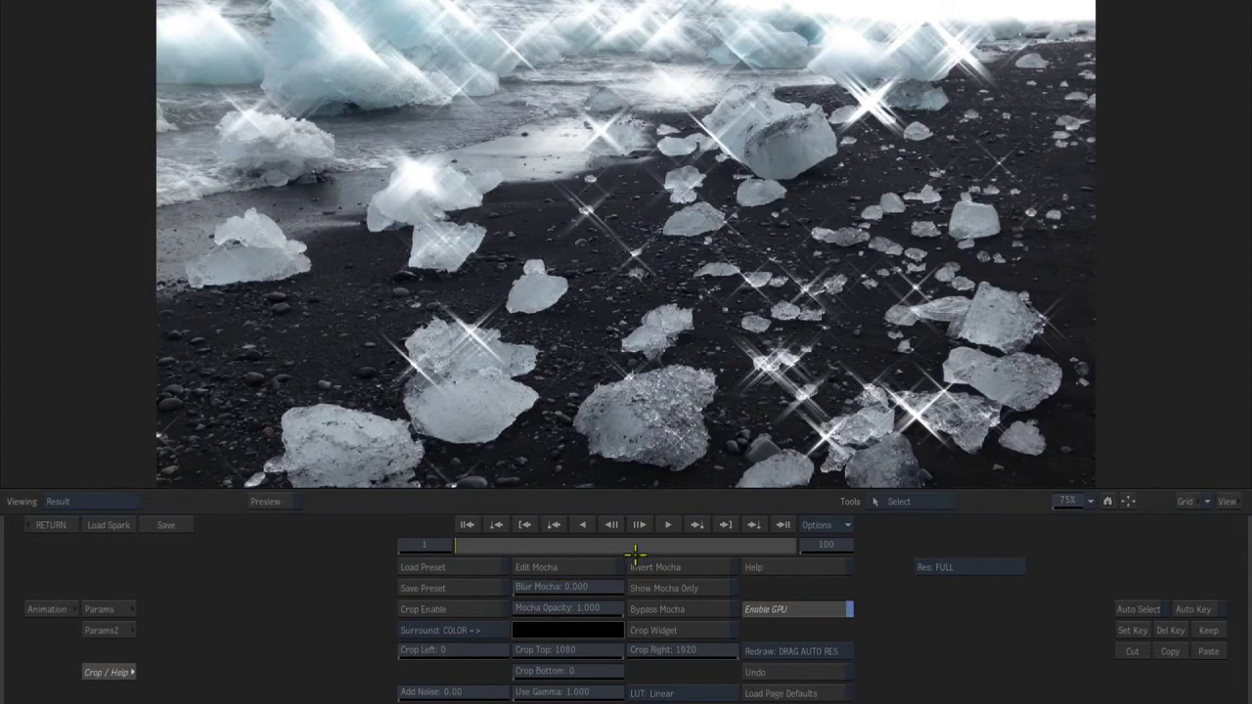
pyautogui.click(587, 567)
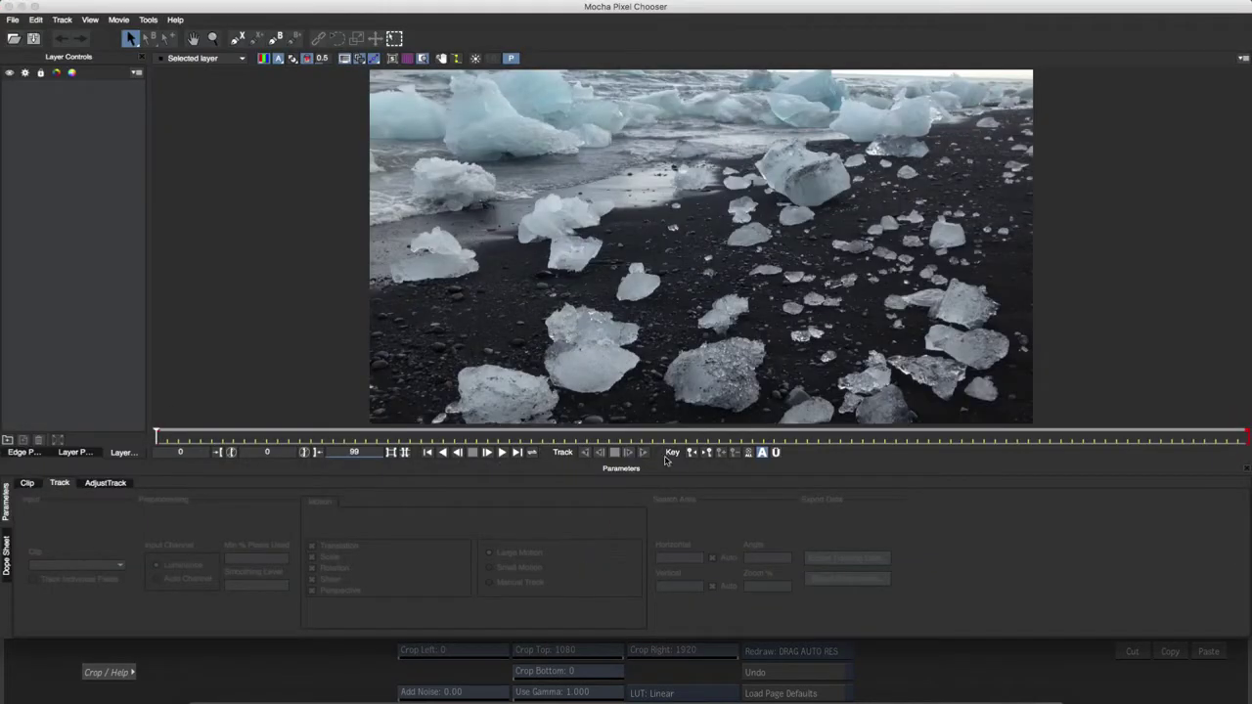
pyautogui.click(236, 37)
pyautogui.click(722, 204)
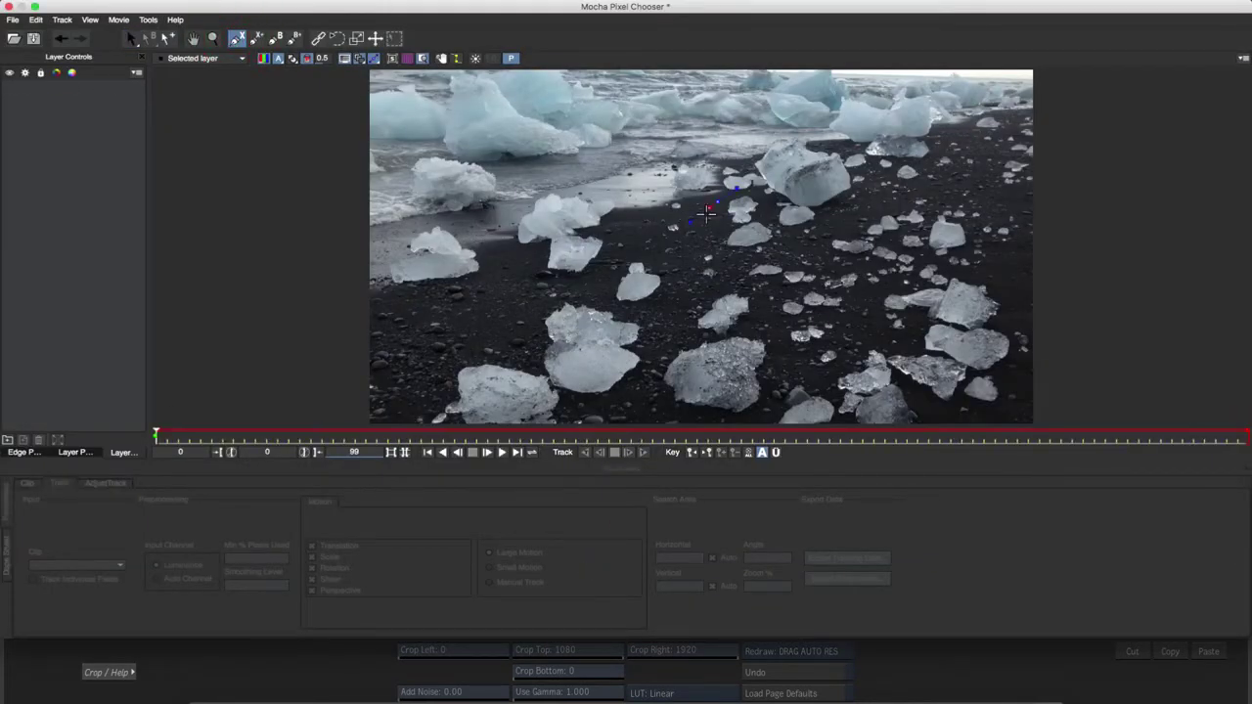
pyautogui.click(698, 233)
pyautogui.click(756, 194)
pyautogui.rightClick(758, 229)
# Step: Track the ice shape forward to frame 99, correcting its spline points along the way, including at frame 40
pyautogui.click(644, 452)
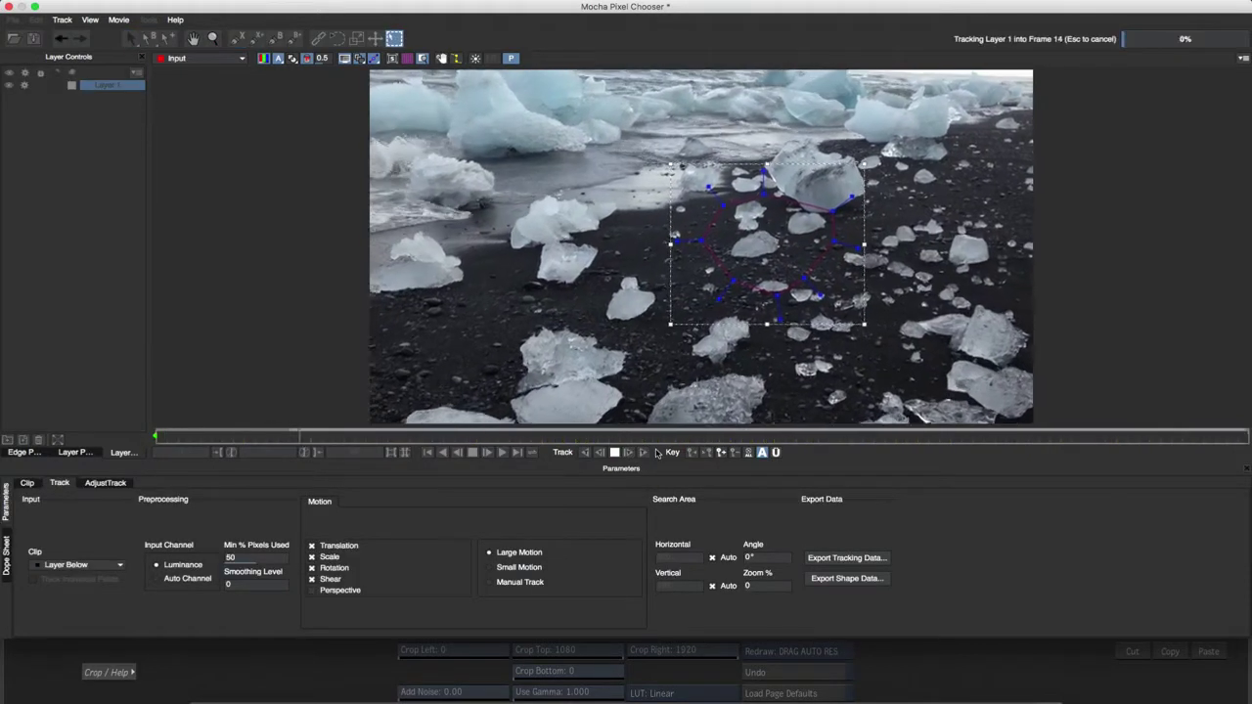
pyautogui.moveTo(728, 310); pyautogui.dragTo(776, 330)
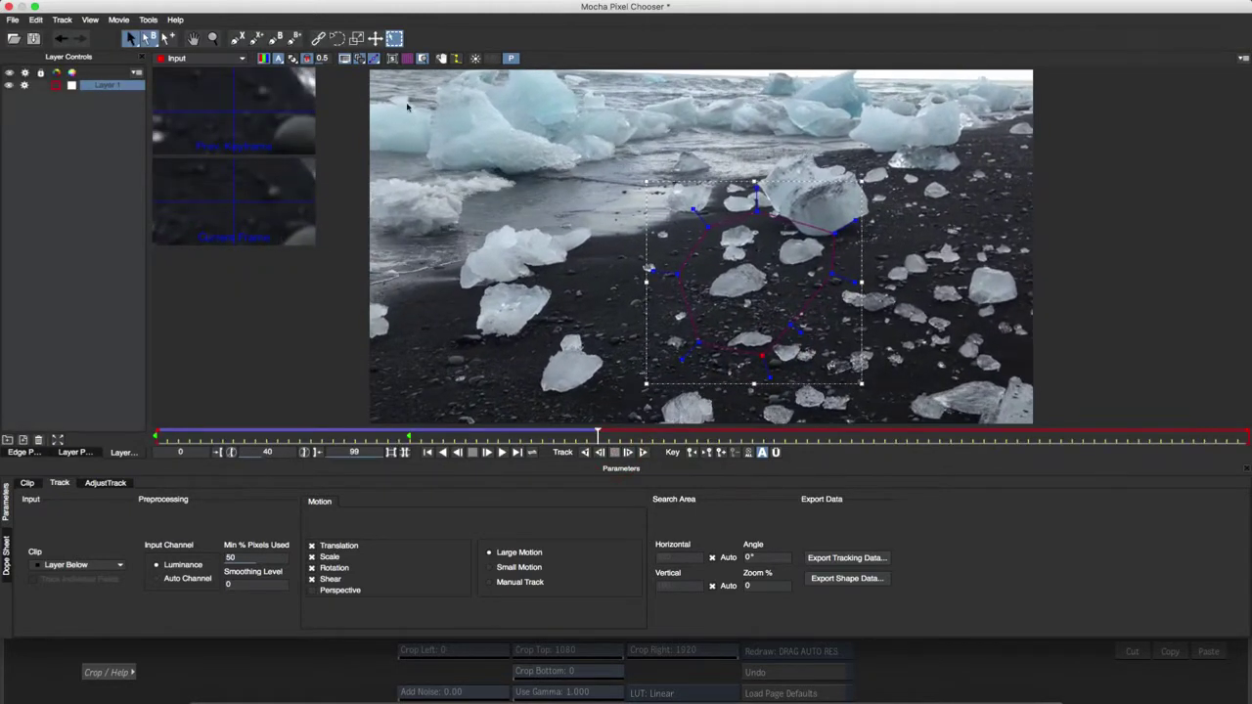
pyautogui.moveTo(817, 227); pyautogui.dragTo(805, 245)
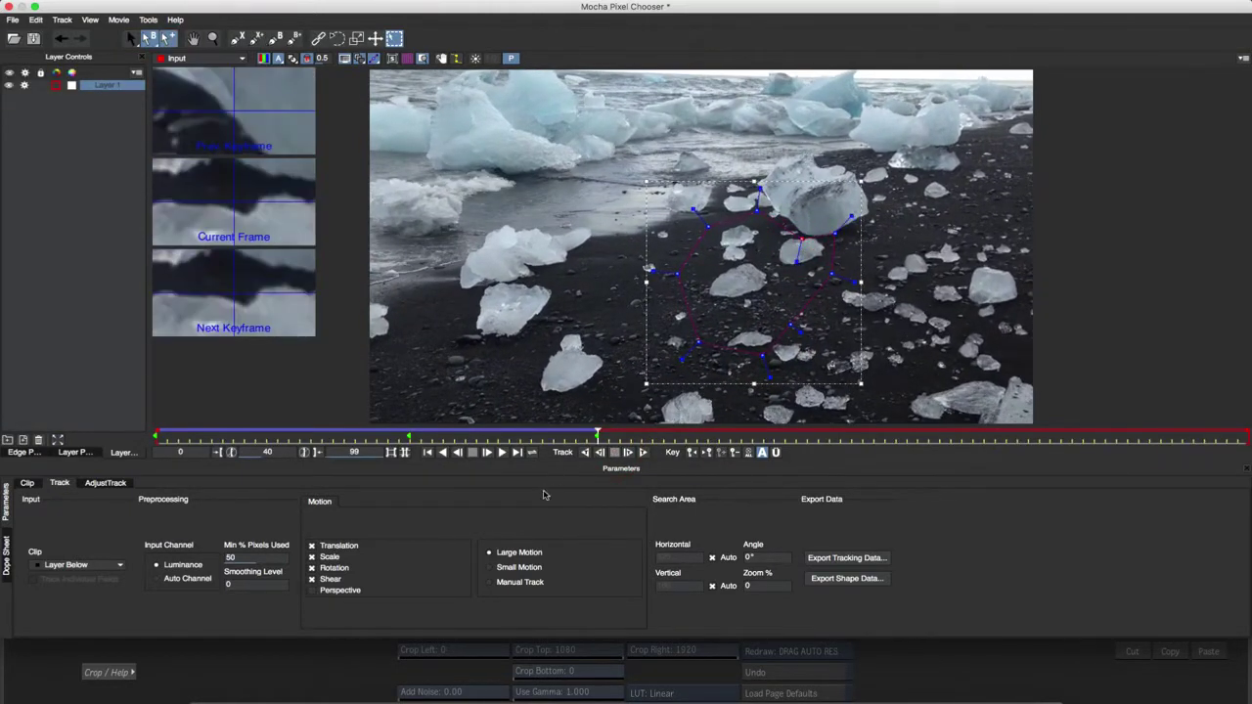
pyautogui.click(643, 452)
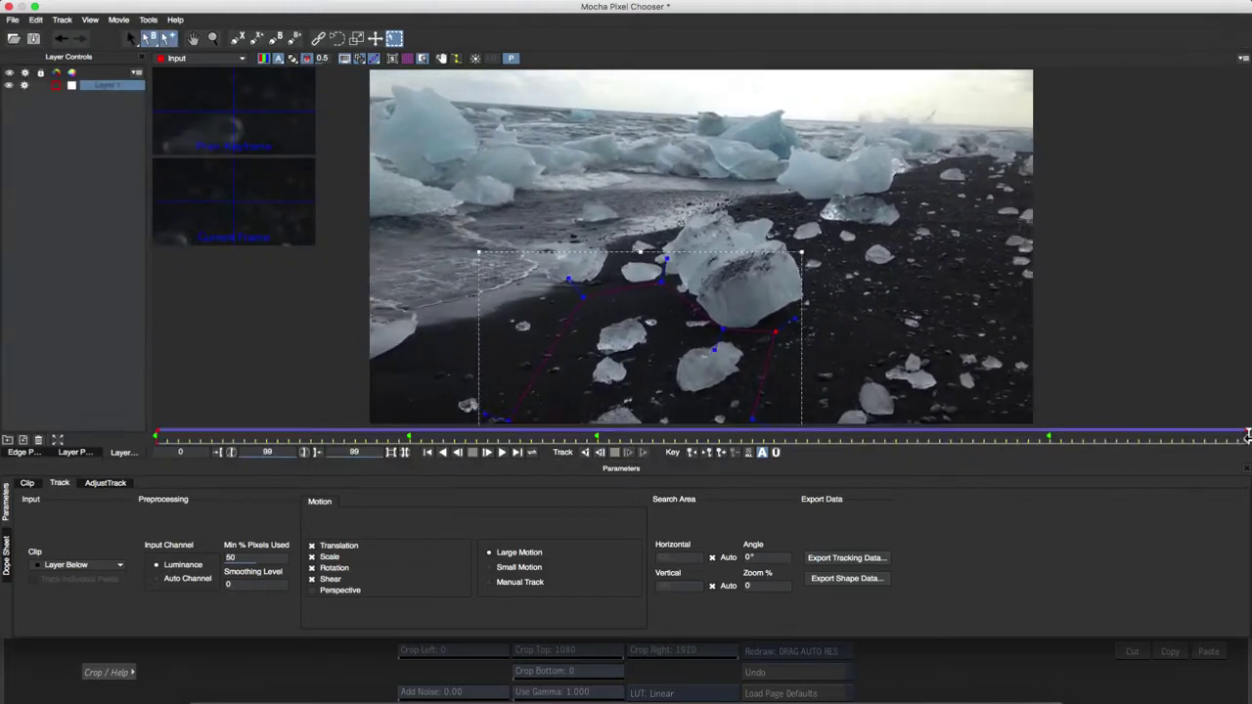
pyautogui.moveTo(1248, 433); pyautogui.dragTo(168, 435)
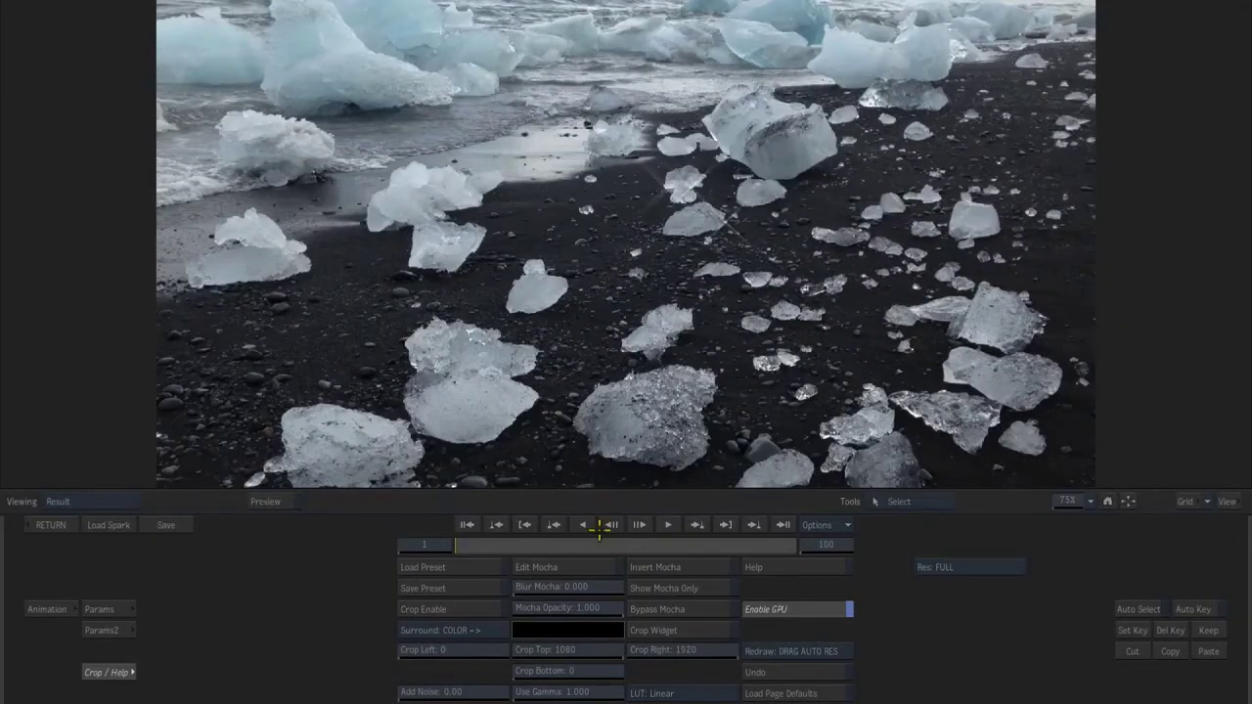
# Step: Soften the mask with Blur Mocha while showing only the Mocha matte, and switch back to the glint result
pyautogui.click(607, 525)
pyautogui.click(617, 525)
pyautogui.click(695, 588)
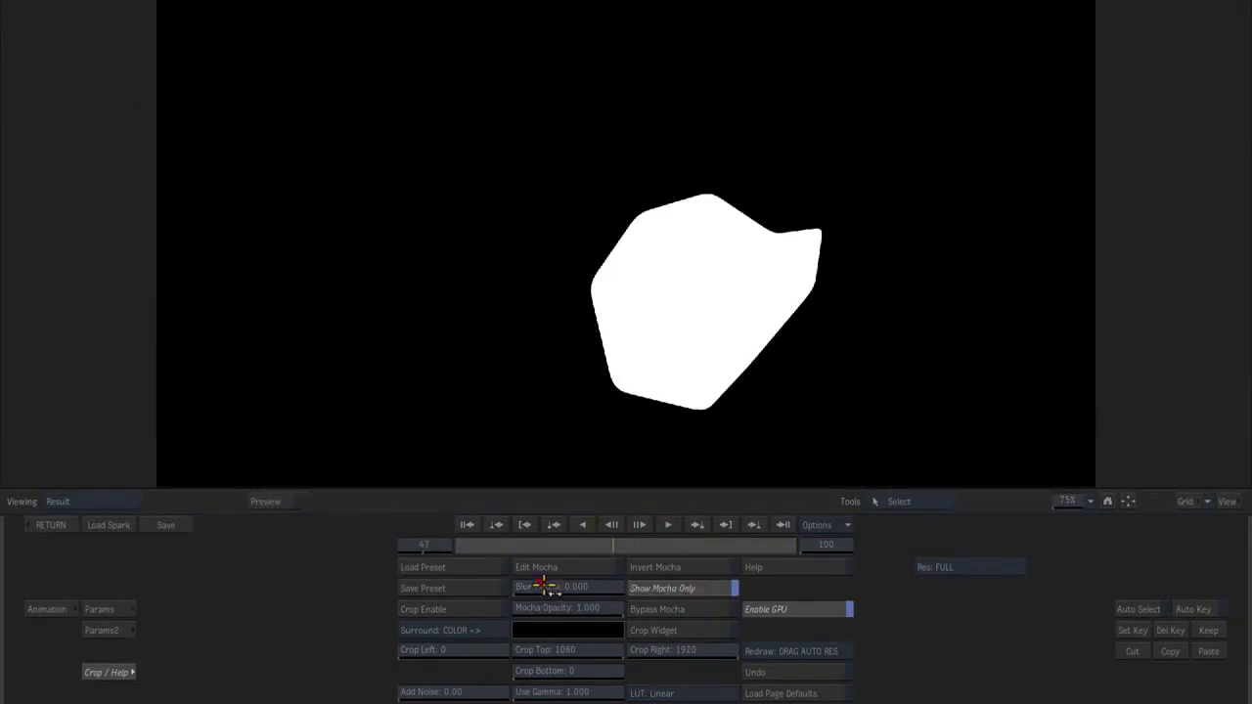
pyautogui.moveTo(543, 586); pyautogui.dragTo(584, 573)
pyautogui.click(684, 588)
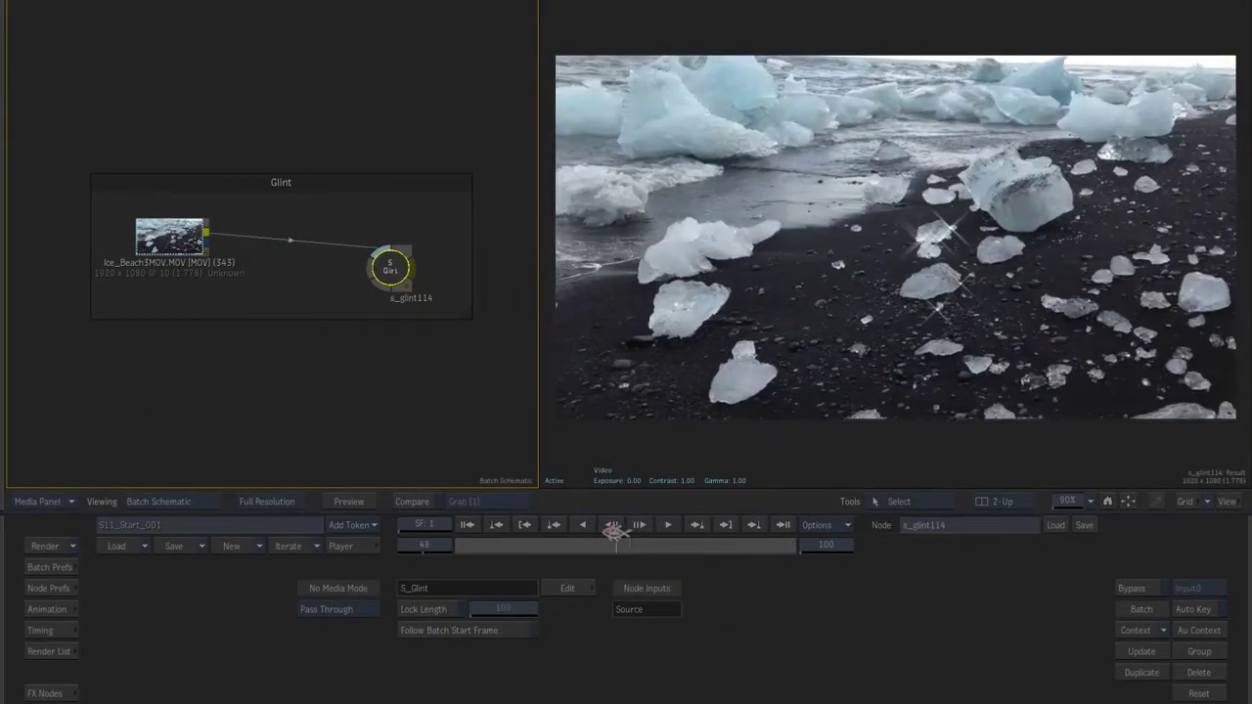
pyautogui.click(612, 528)
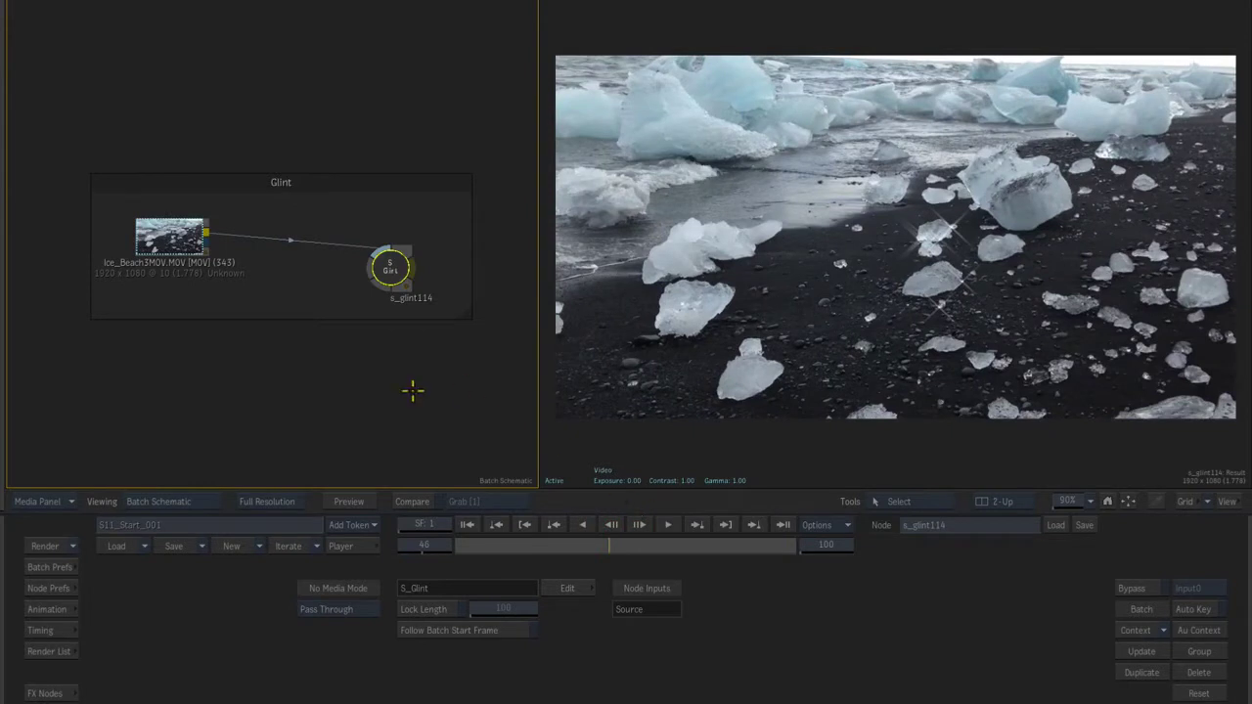
# Step: Examine the ZBlur group: the S_ZBlurs settings on its Crop / Help page and its house and zDepth source images
pyautogui.moveTo(374, 404); pyautogui.dragTo(390, 35)
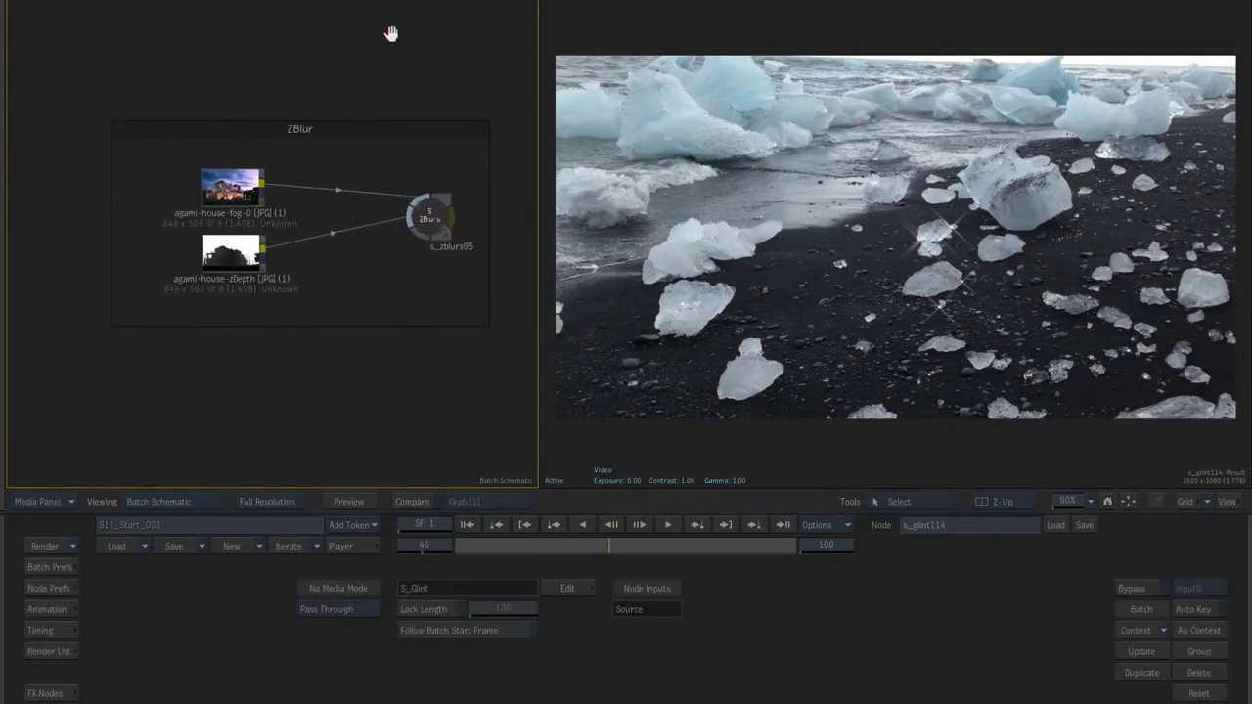
pyautogui.click(431, 215)
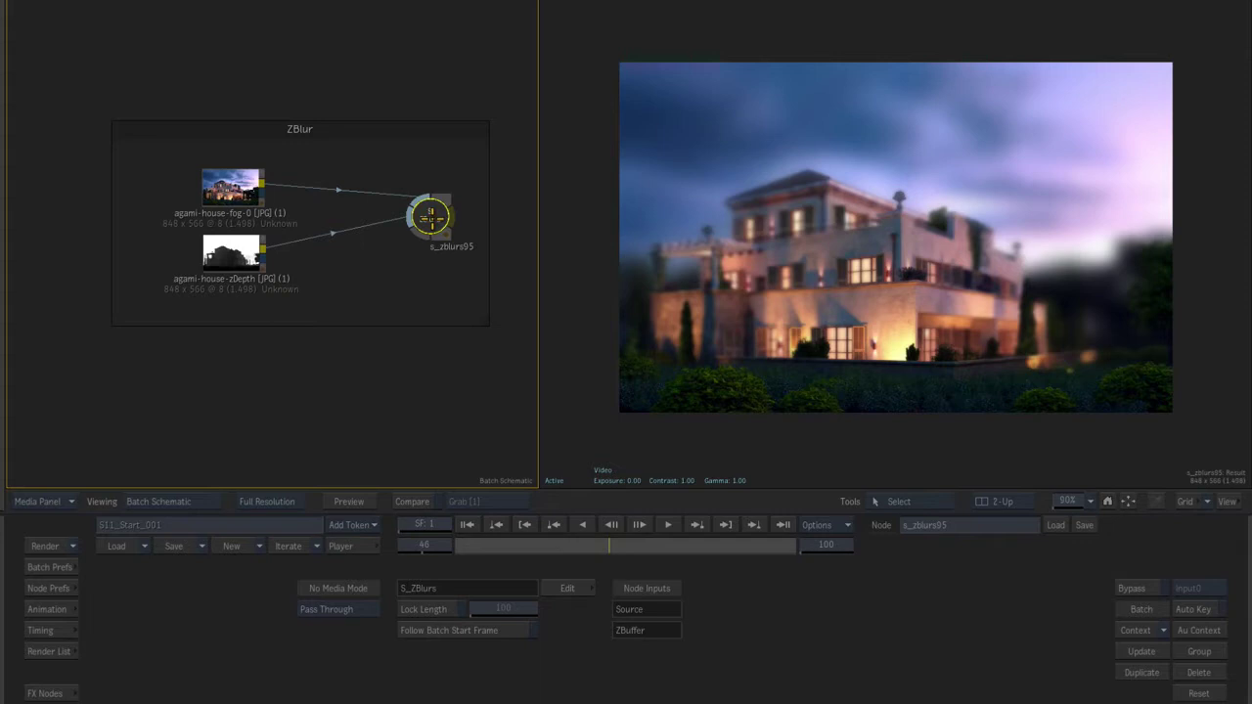
pyautogui.click(579, 590)
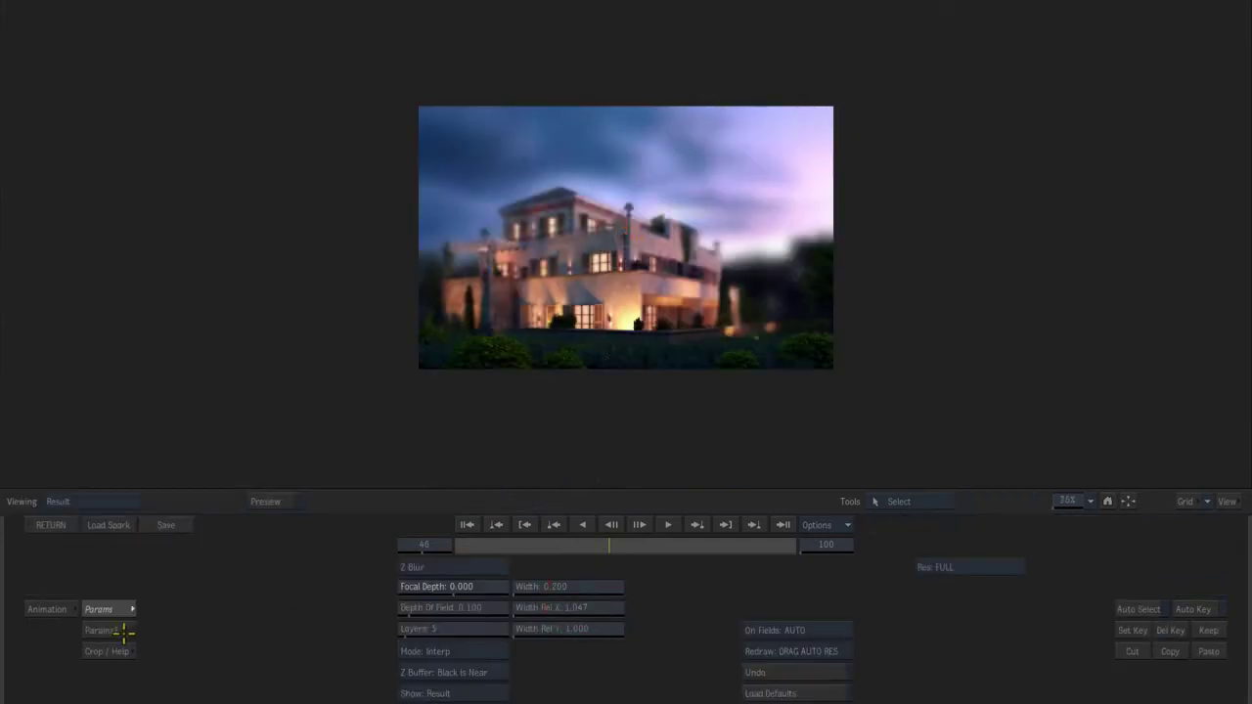
pyautogui.click(113, 652)
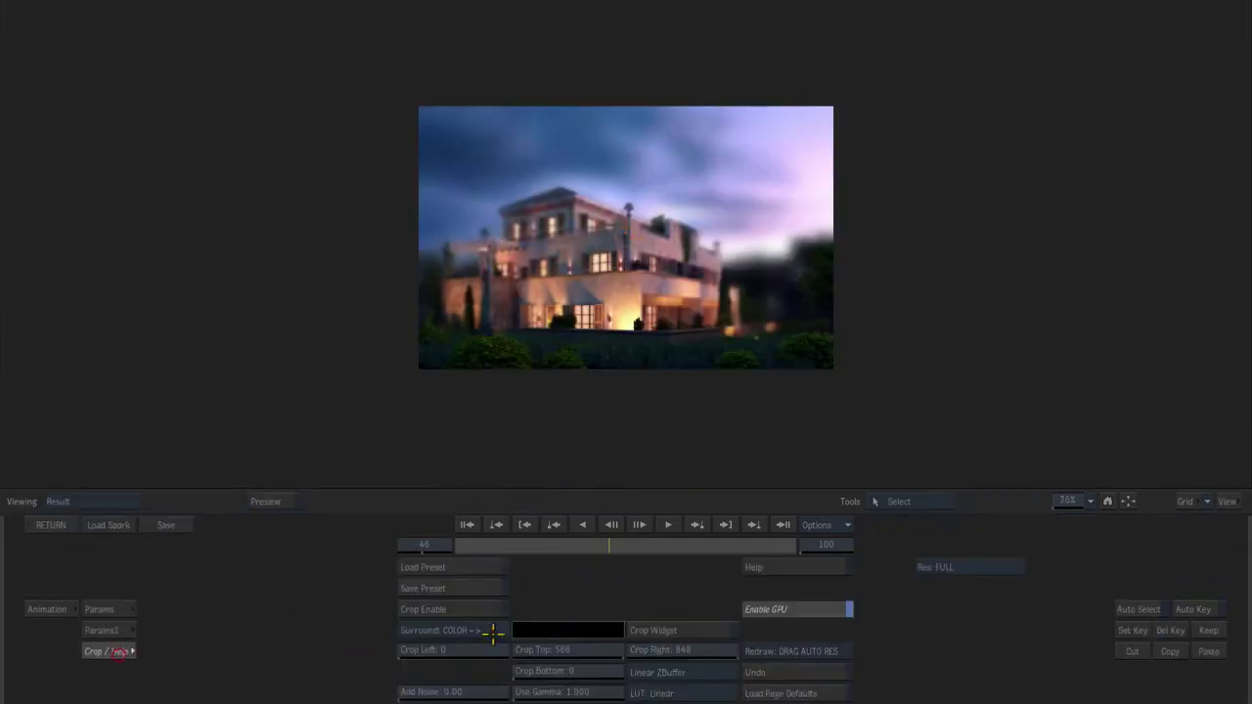
pyautogui.click(50, 527)
pyautogui.click(230, 186)
pyautogui.click(231, 252)
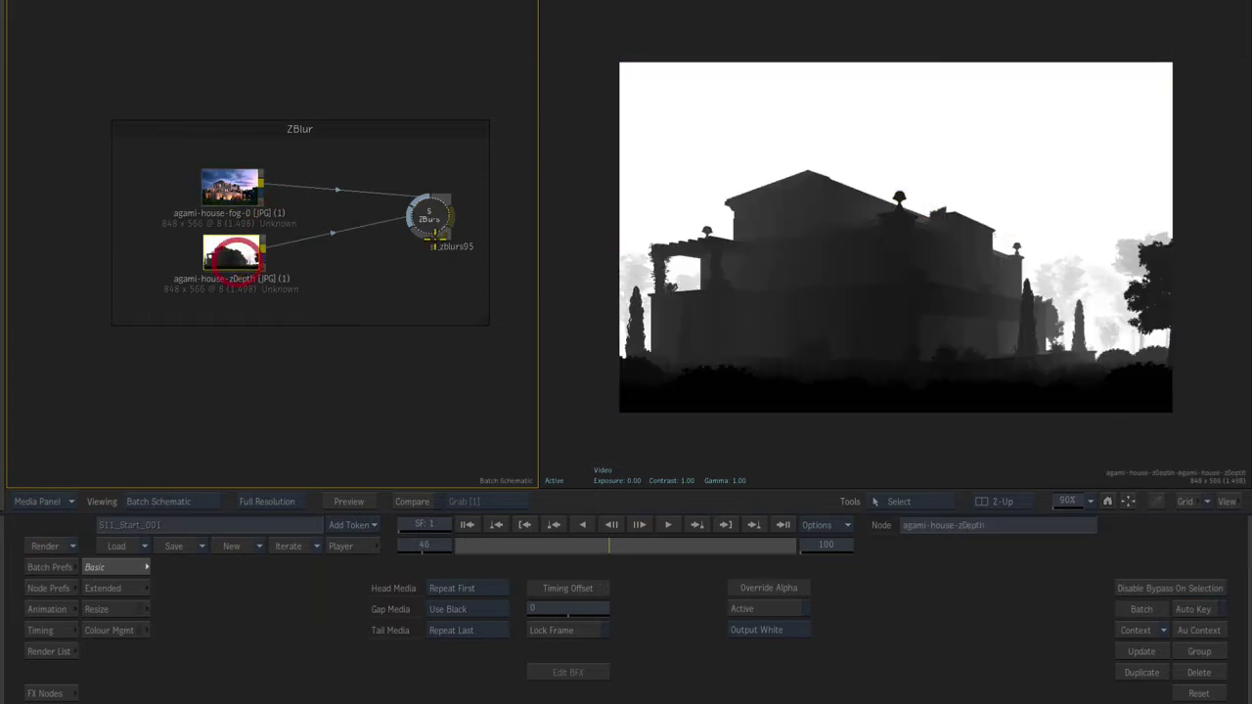
pyautogui.click(427, 217)
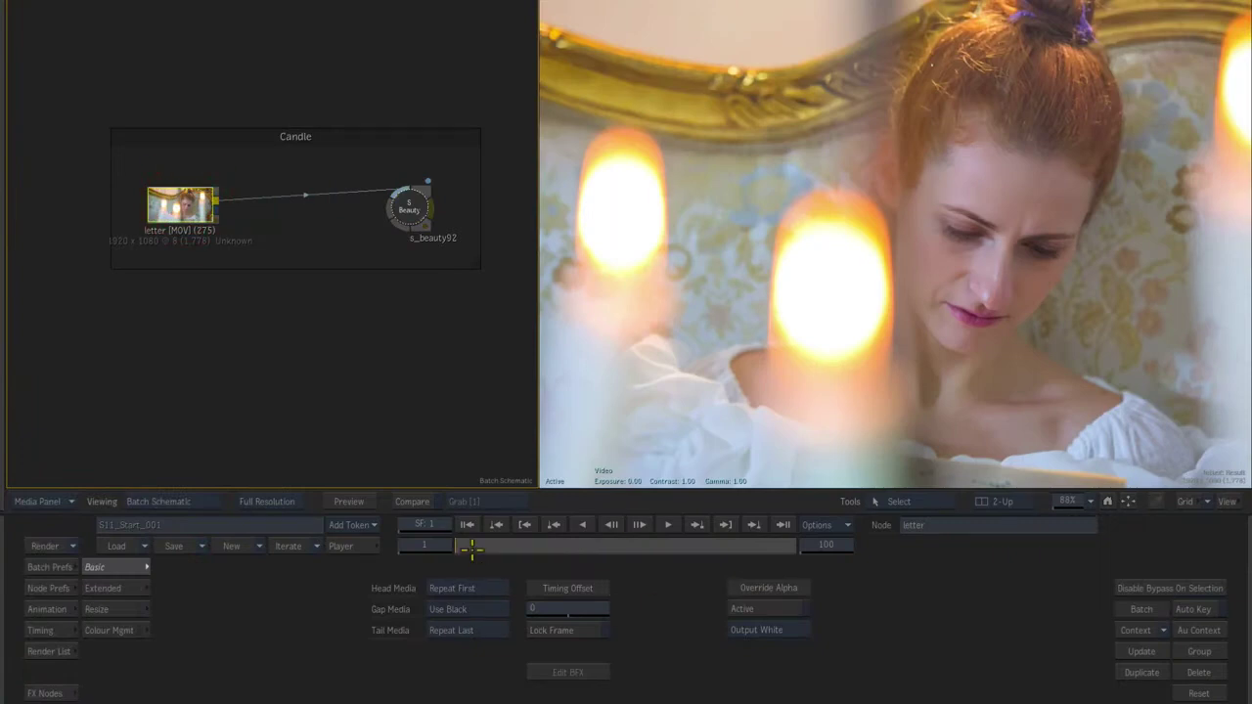
# Step: Compare the original letter clip with the S_Beauty result in the Candle group at several frames
pyautogui.moveTo(472, 550); pyautogui.dragTo(500, 568)
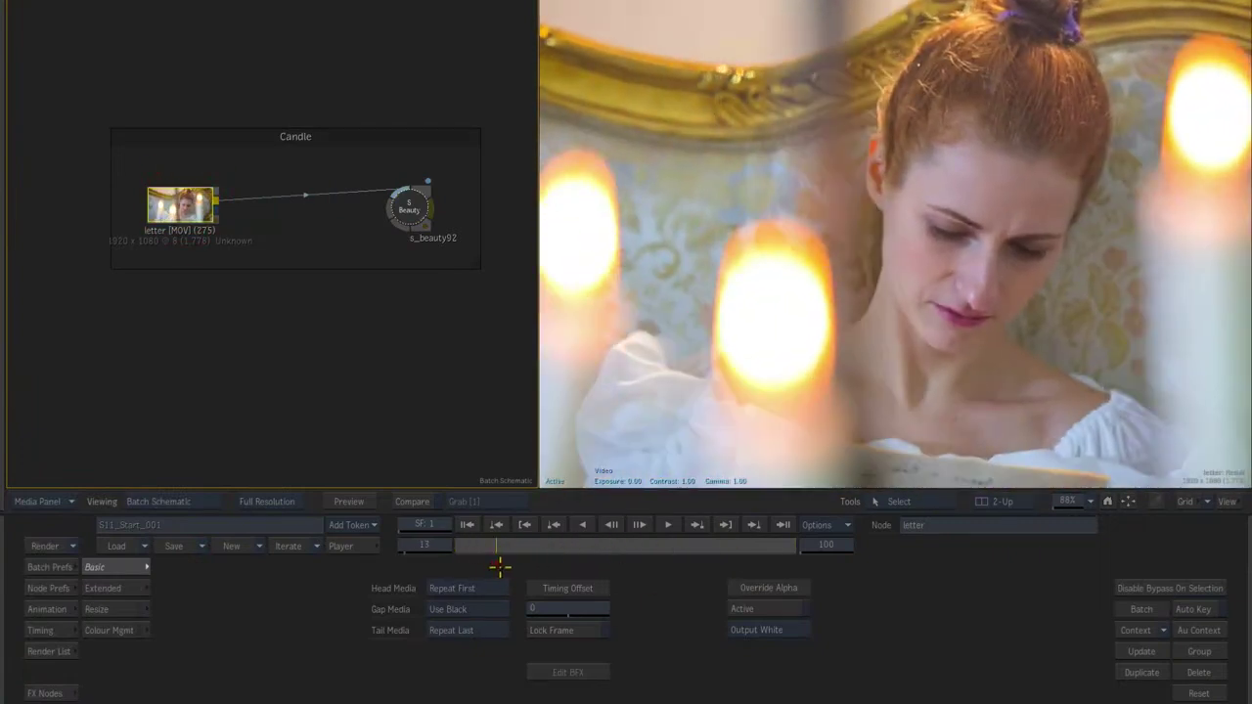
pyautogui.click(409, 205)
pyautogui.click(489, 548)
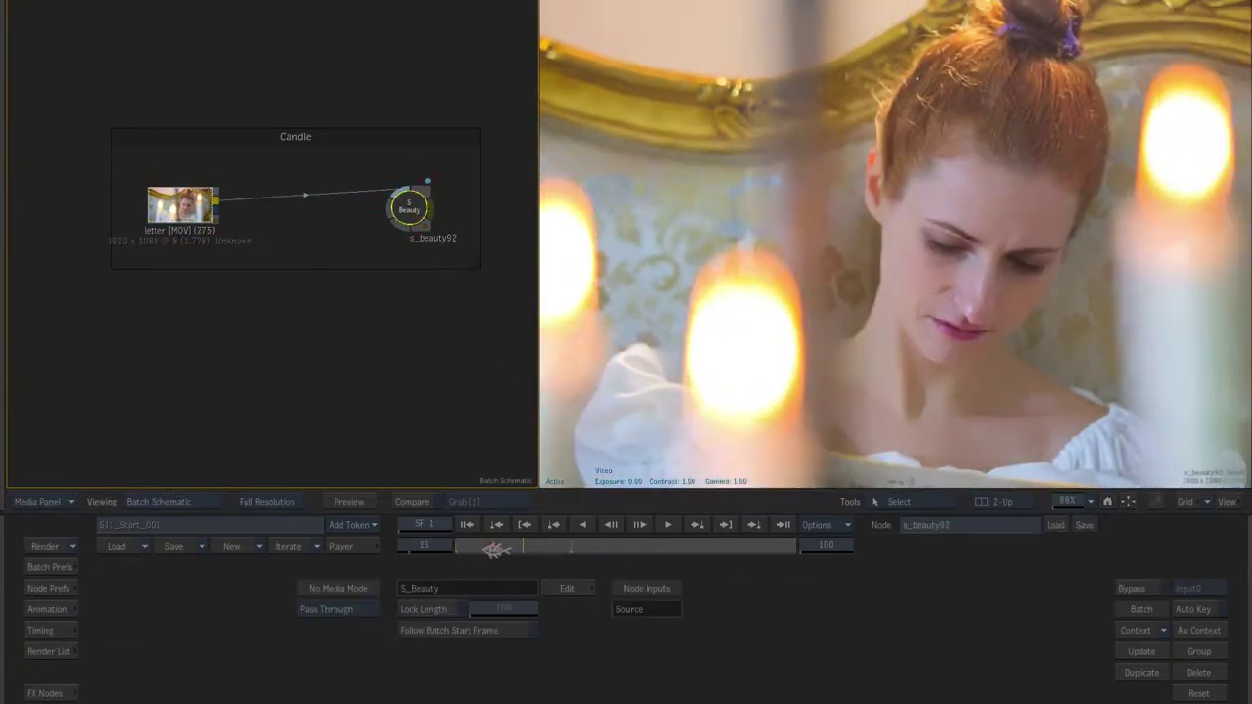
pyautogui.click(183, 205)
pyautogui.click(411, 208)
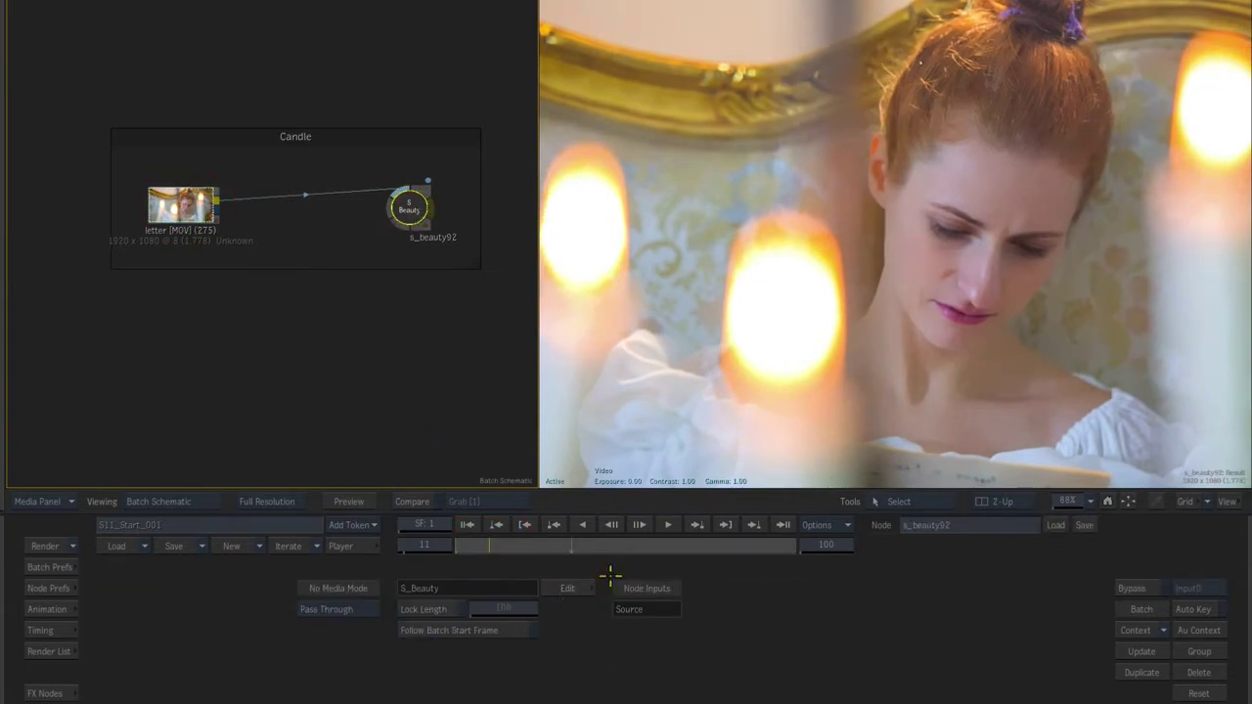
# Step: Edit the S_Beauty effect in Mocha and draw a closed X-spline around the woman's face at frame 0
pyautogui.click(567, 588)
pyautogui.click(747, 178)
pyautogui.click(708, 214)
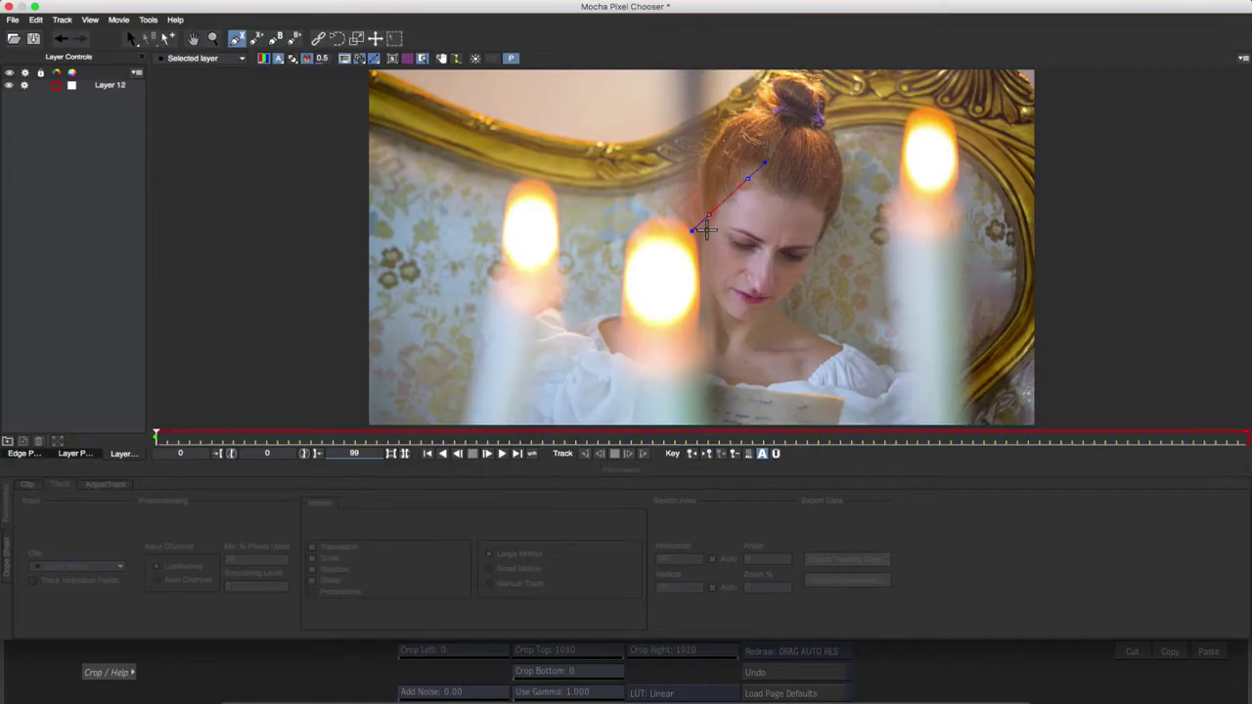
pyautogui.click(698, 247)
pyautogui.click(707, 291)
pyautogui.click(743, 325)
pyautogui.click(780, 307)
pyautogui.click(822, 232)
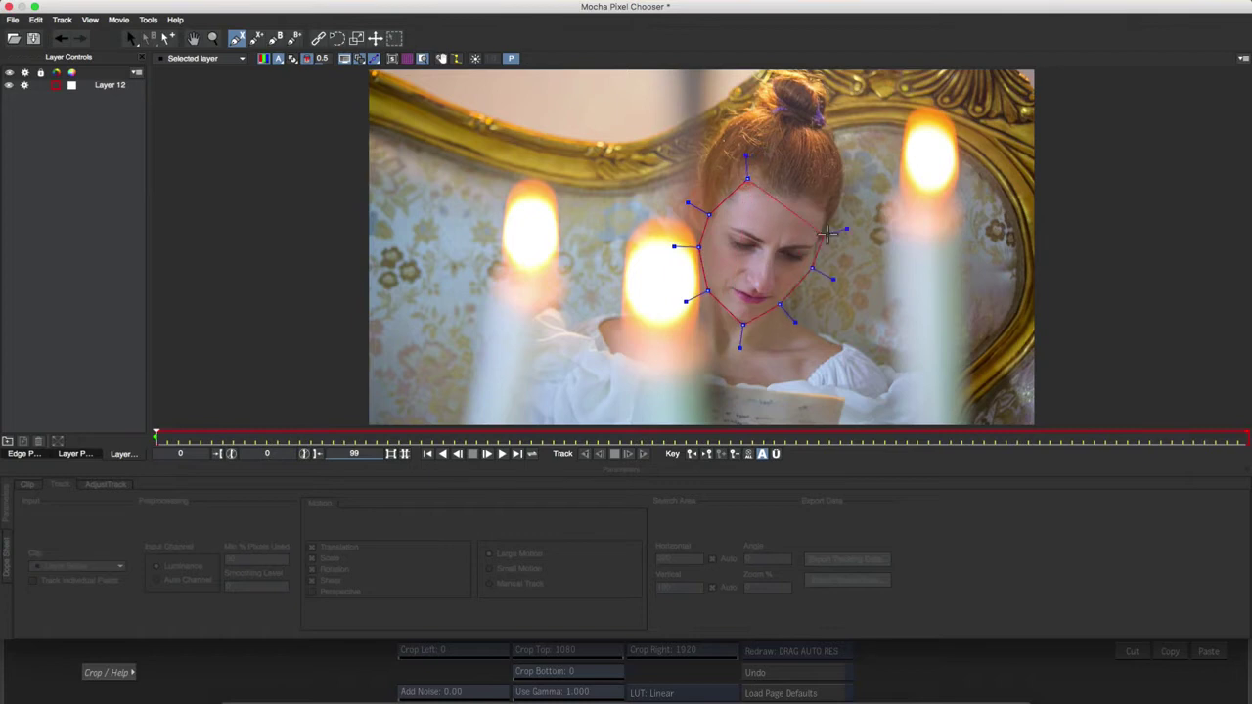
pyautogui.rightClick(780, 179)
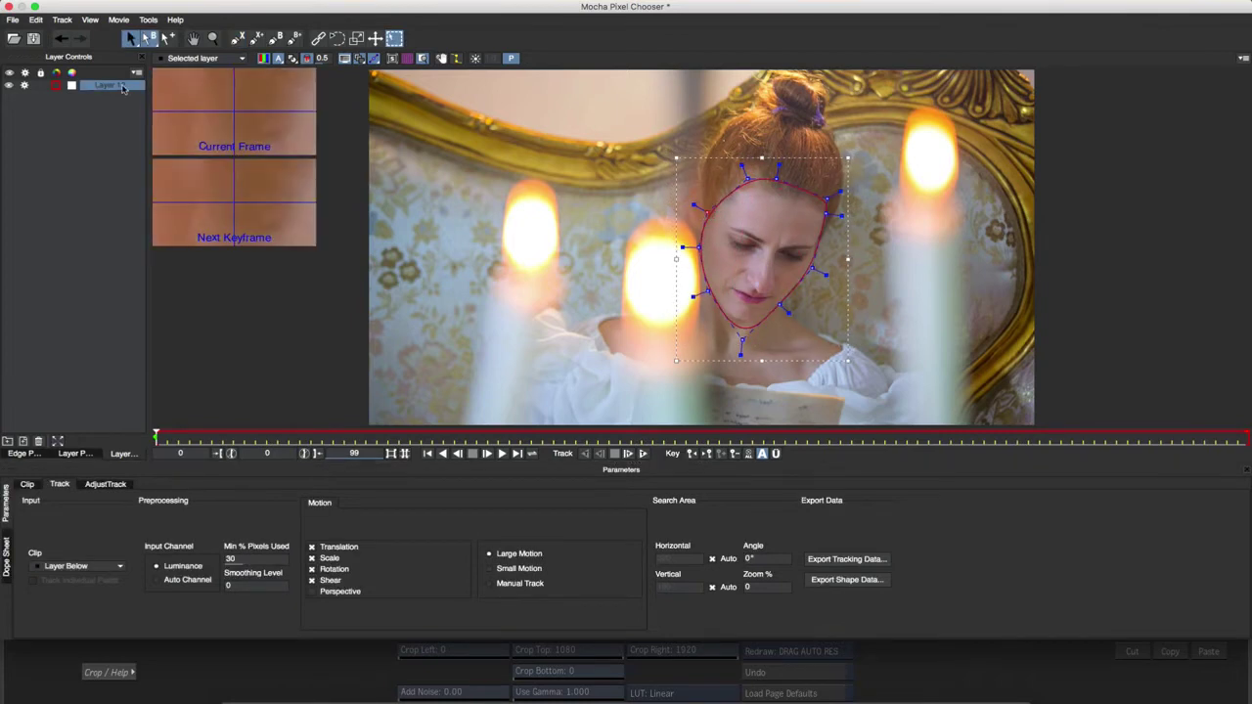
# Step: Rename the face shape's layer as face and track it forward through the clip
pyautogui.write('face')
pyautogui.press('Return')
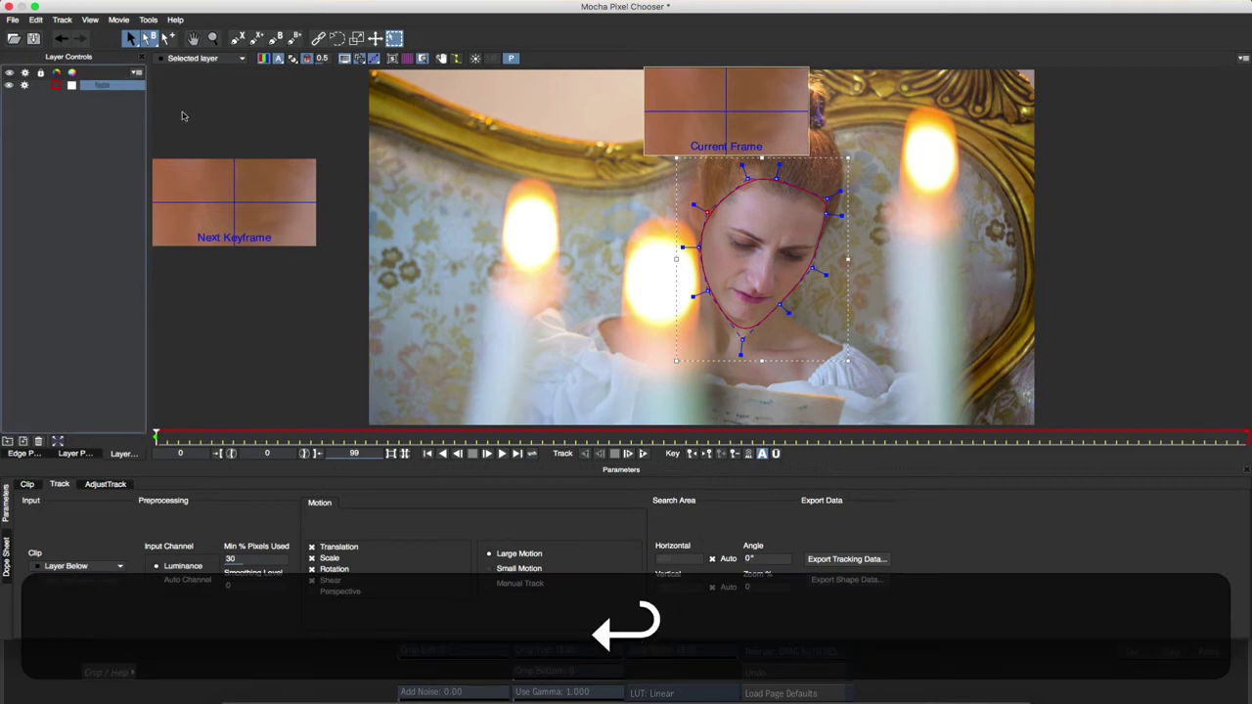
pyautogui.press('t')
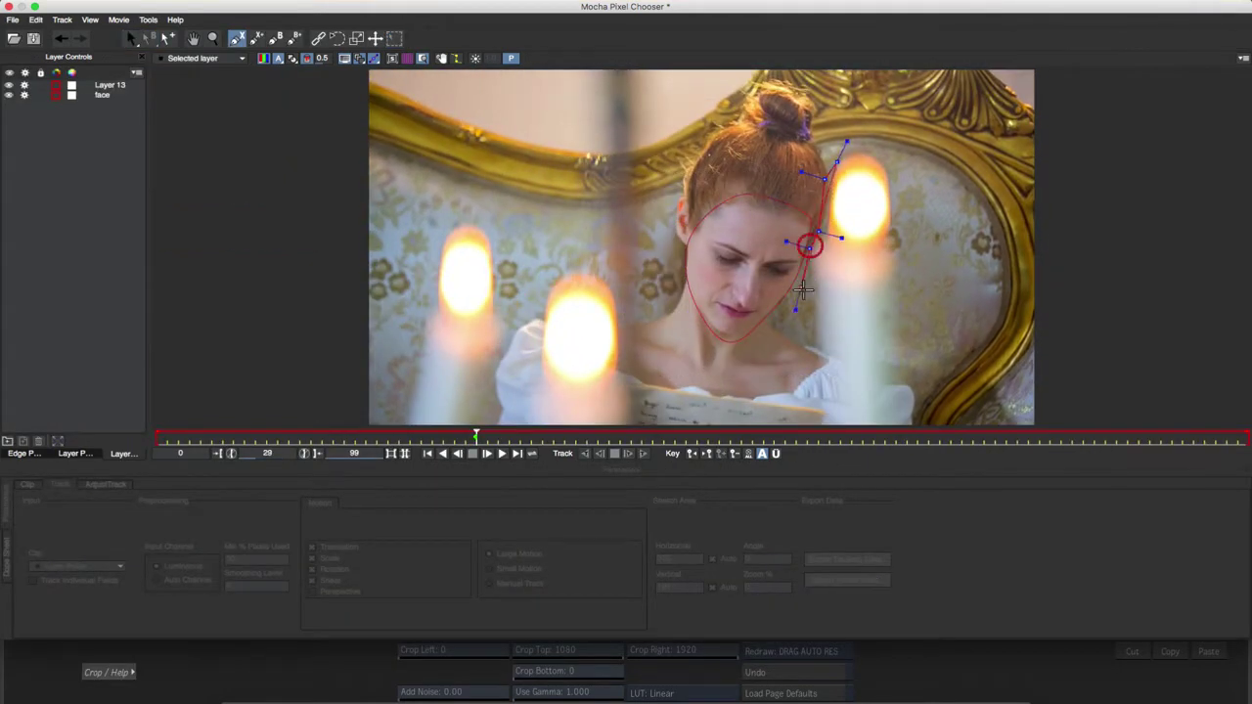
# Step: Draw a closed X-spline around the candle and flame beside the woman's face at frame 29, on its own layer
pyautogui.click(810, 319)
pyautogui.click(811, 412)
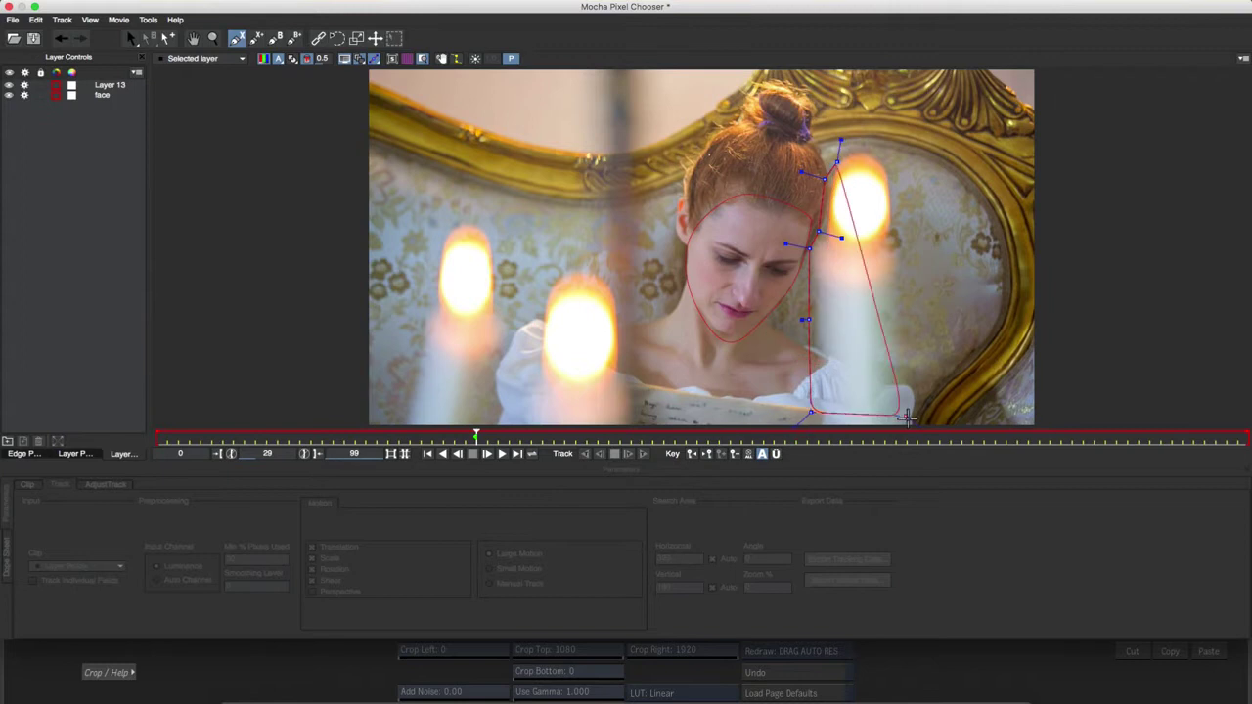
pyautogui.click(905, 410)
pyautogui.click(906, 271)
pyautogui.click(897, 238)
pyautogui.click(896, 183)
pyautogui.rightClick(862, 143)
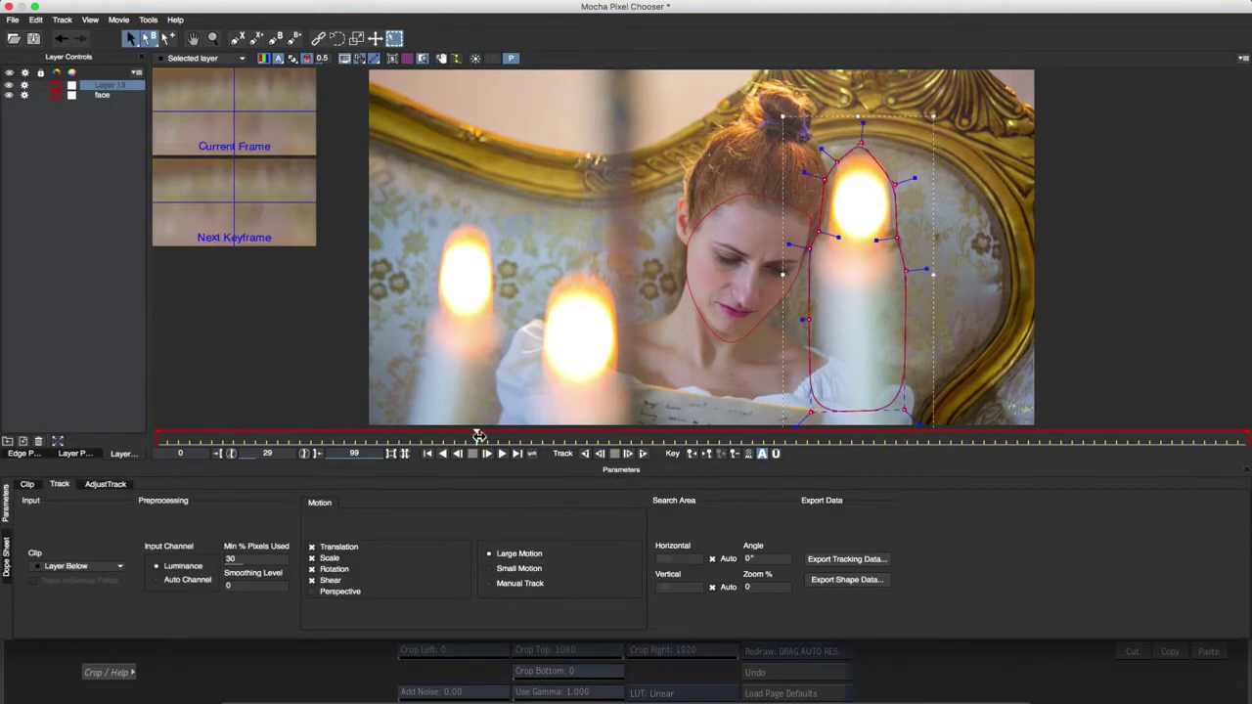
pyautogui.click(78, 452)
pyautogui.click(18, 75)
pyautogui.click(123, 453)
# Step: Reposition the candle spline over the moving candle at frame 99 and at an intermediate frame
pyautogui.moveTo(478, 437); pyautogui.dragTo(1249, 411)
pyautogui.click(928, 395)
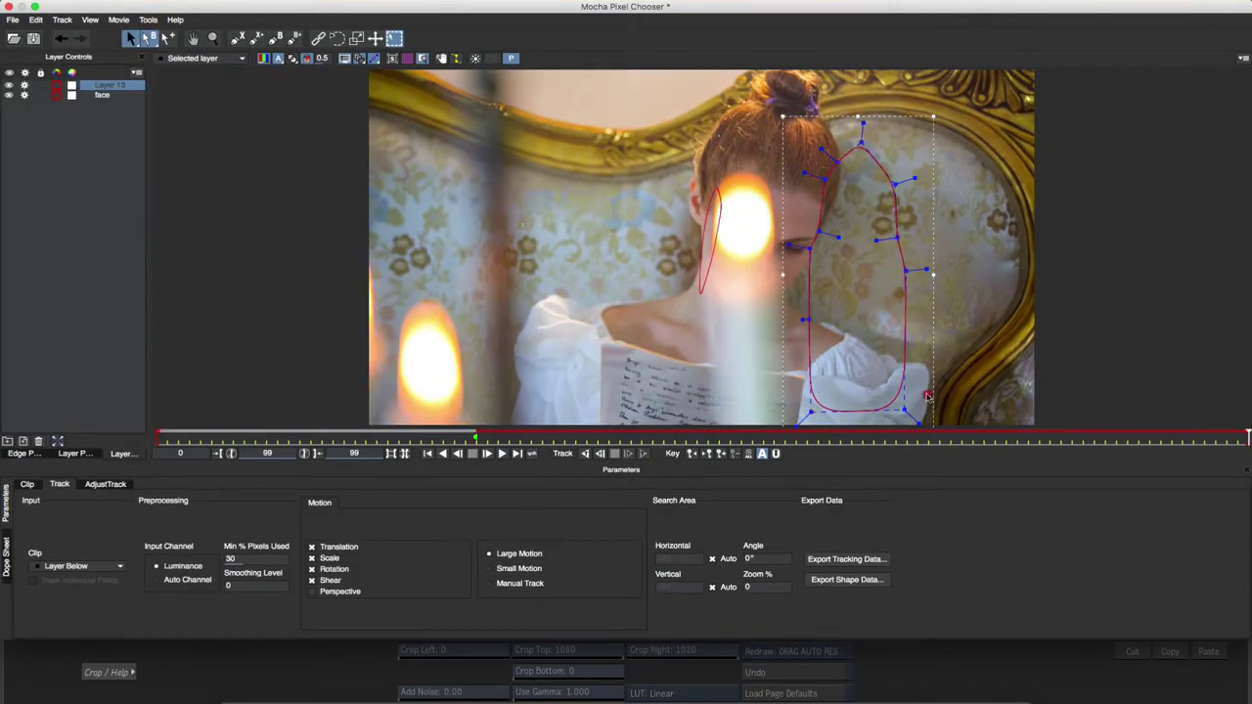
pyautogui.moveTo(937, 379); pyautogui.dragTo(822, 402)
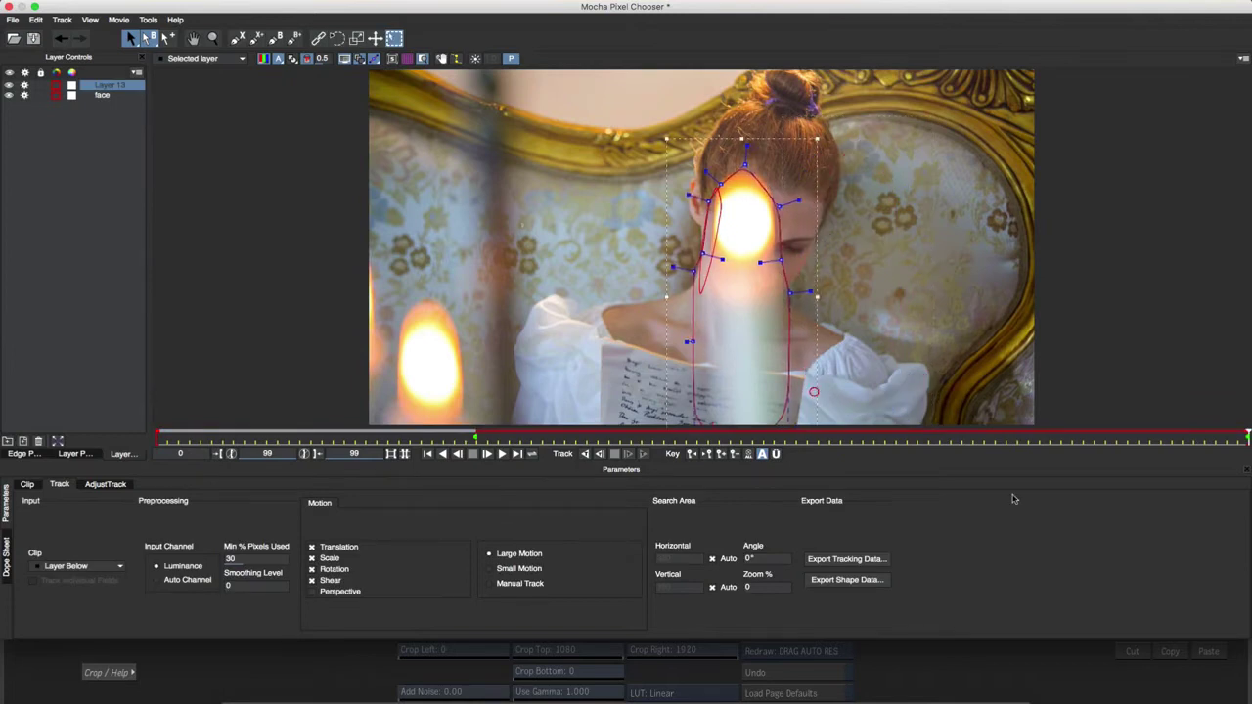
pyautogui.moveTo(1249, 438); pyautogui.dragTo(1001, 467)
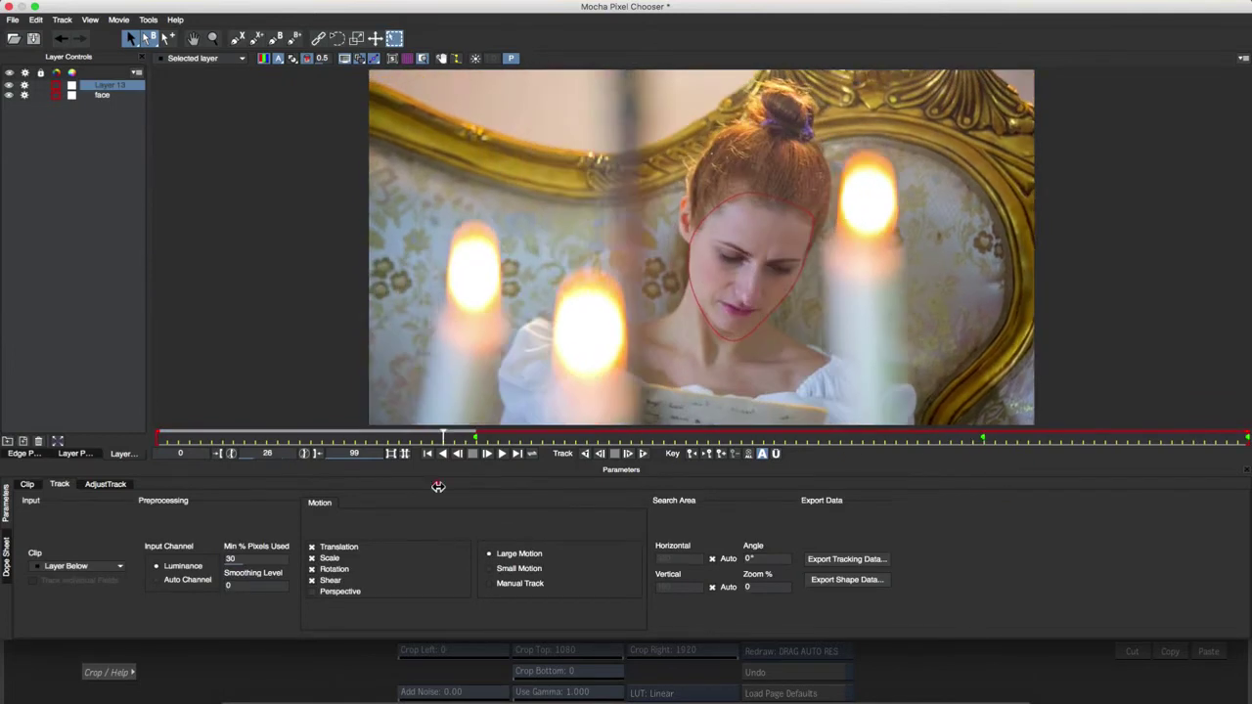
# Step: Rename the candle shape's layer as candle
pyautogui.doubleClick(105, 86)
pyautogui.write('candle')
pyautogui.press('Return')
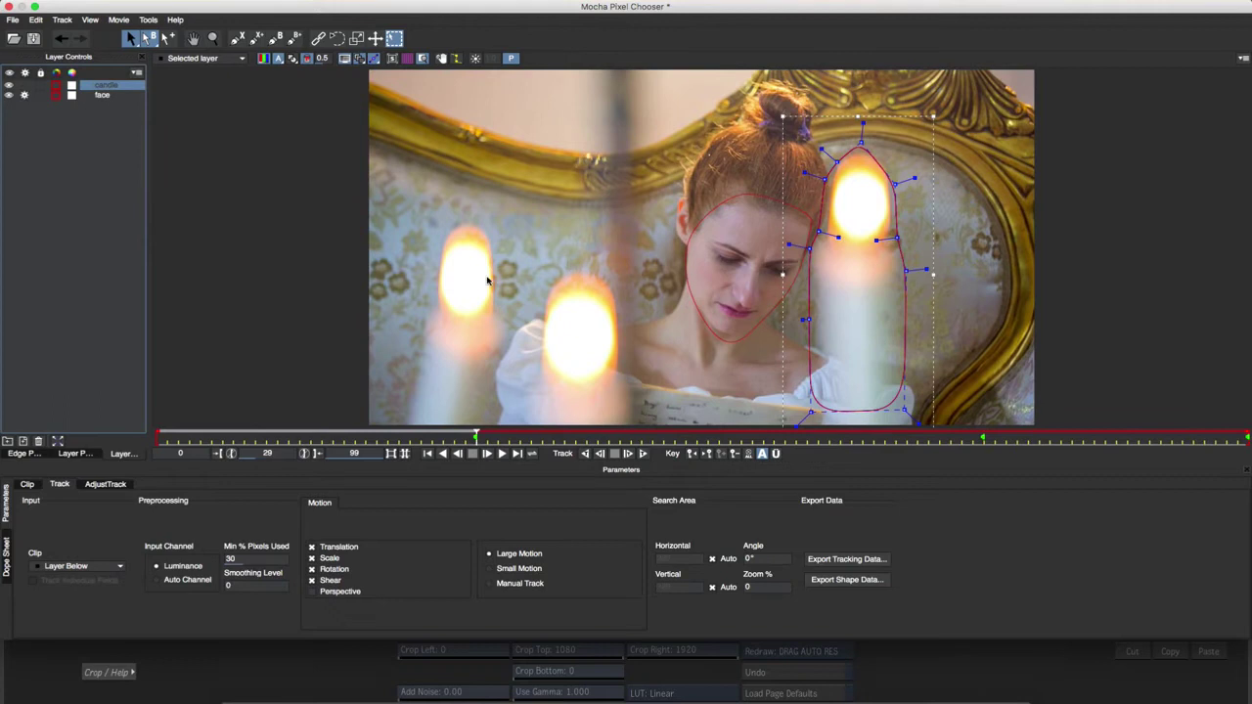
# Step: Track the face layer forward through the clip and review its shape at several frames
pyautogui.click(708, 343)
pyautogui.click(642, 453)
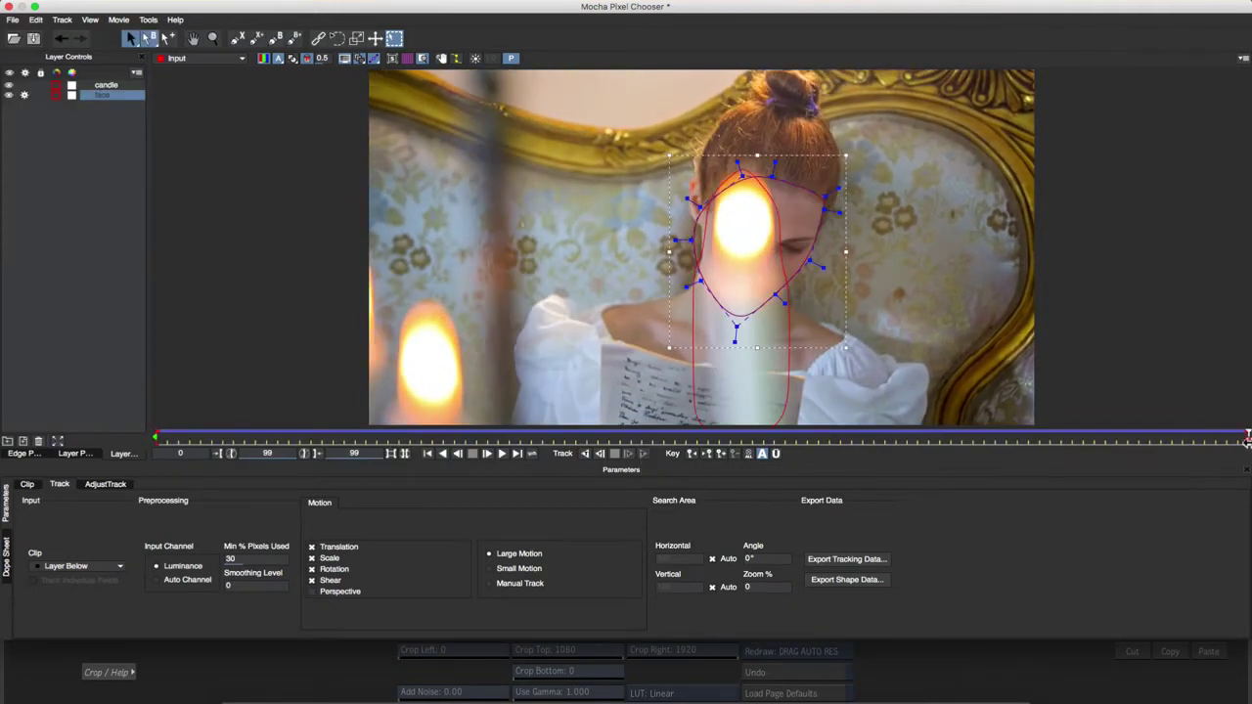
pyautogui.moveTo(1248, 440); pyautogui.dragTo(531, 437)
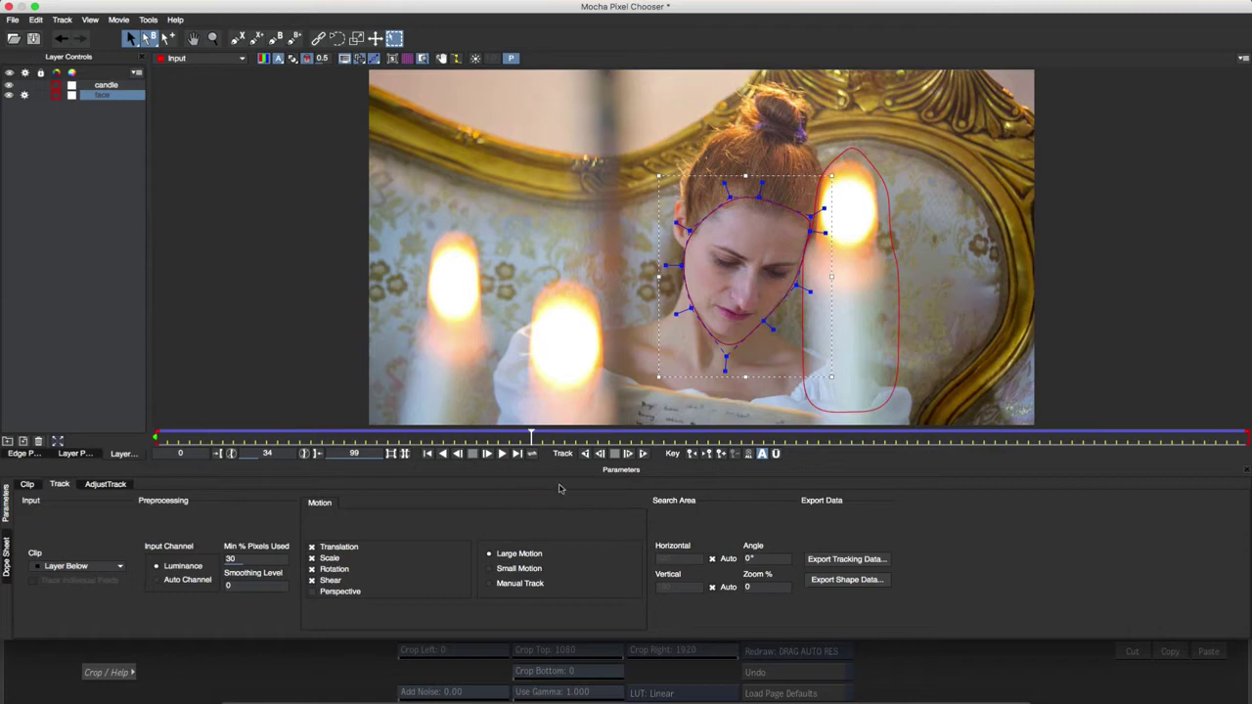
# Step: Set the candle layer's blend mode to Subtract
pyautogui.click(106, 86)
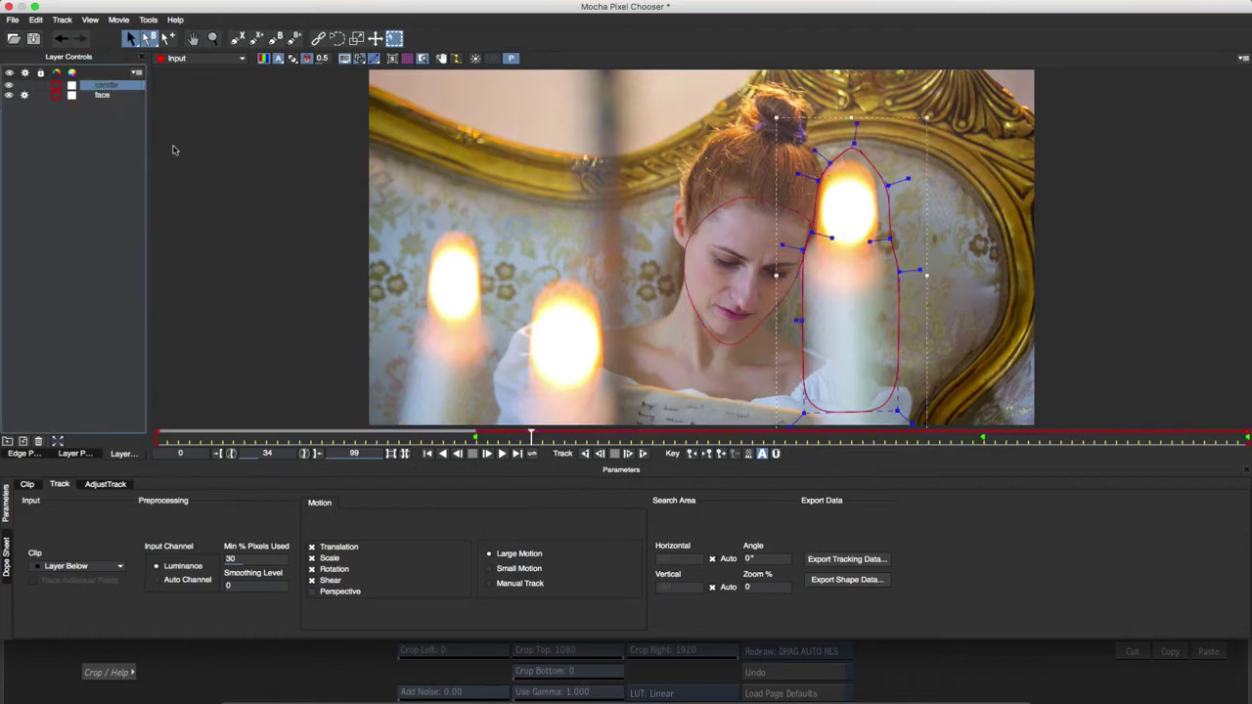
pyautogui.click(75, 453)
pyautogui.click(82, 92)
pyautogui.click(71, 110)
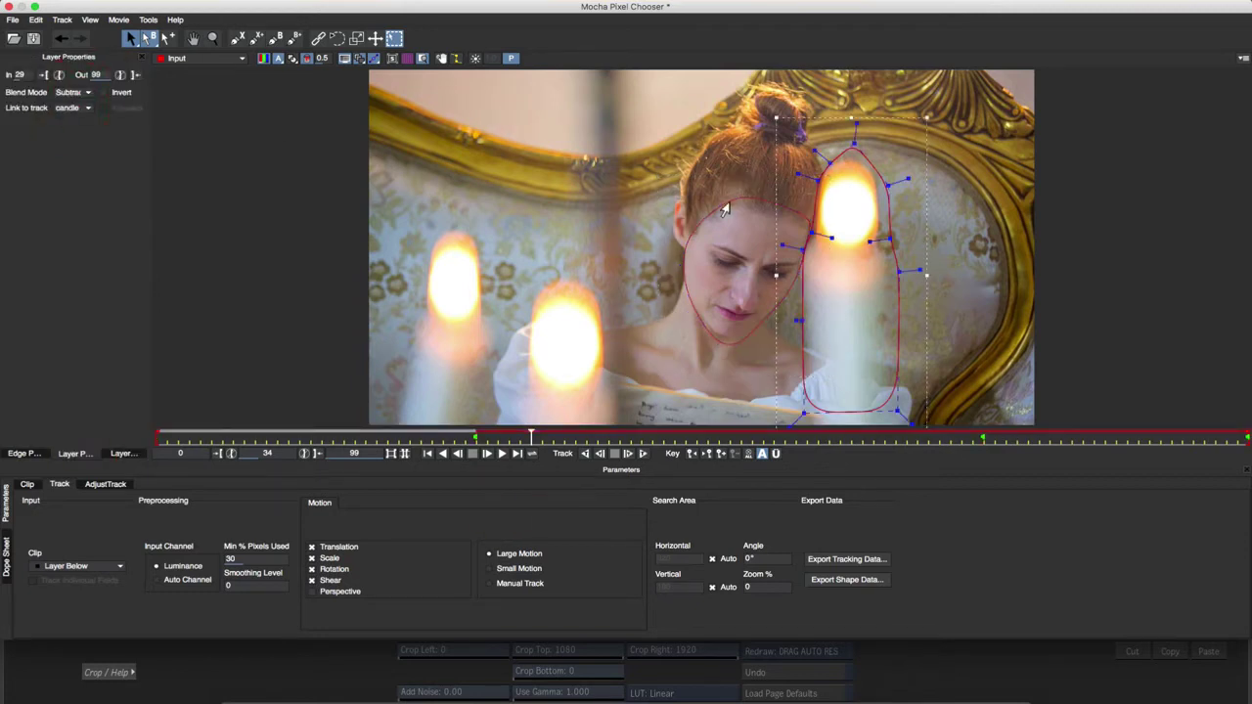
# Step: Set the face layer's matte color to blue (hue 220) and show the matte as a colored overlay
pyautogui.click(125, 453)
pyautogui.click(72, 95)
pyautogui.click(502, 253)
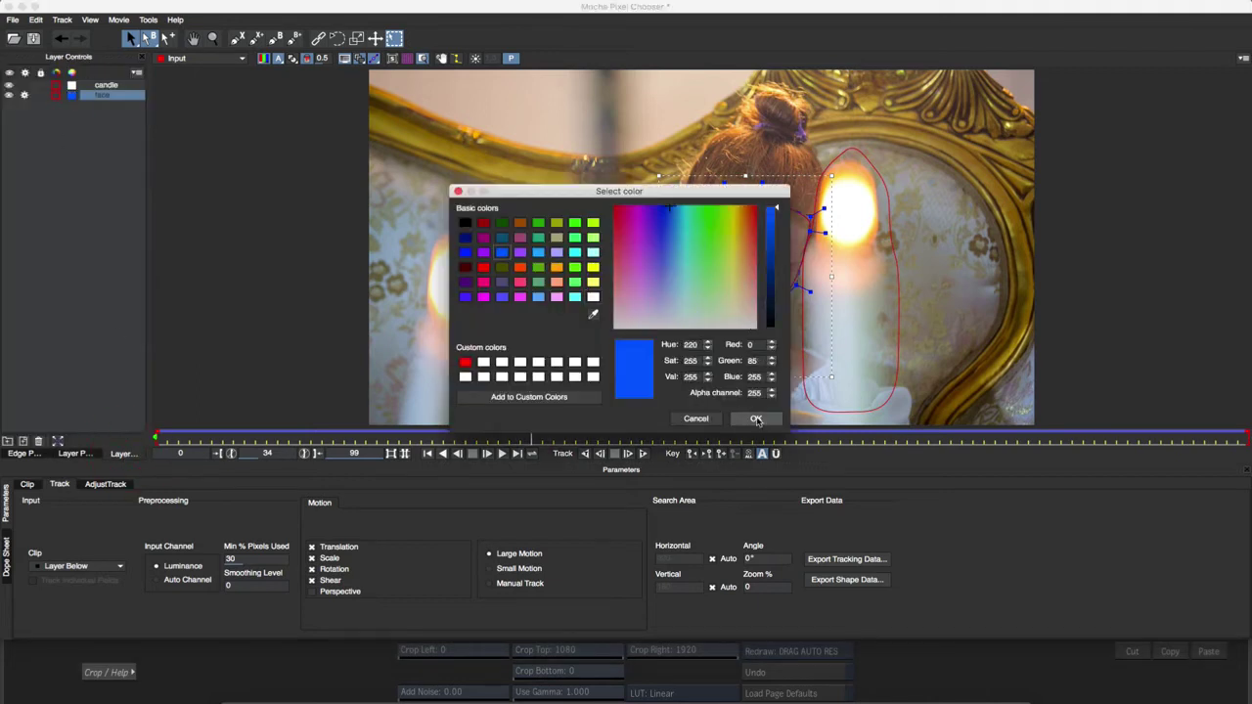
pyautogui.click(756, 420)
pyautogui.click(294, 60)
# Step: Add X-splines around both eyes and the mouth to the face layer at frame 0, cutting them out of the matte
pyautogui.moveTo(532, 439); pyautogui.dragTo(156, 441)
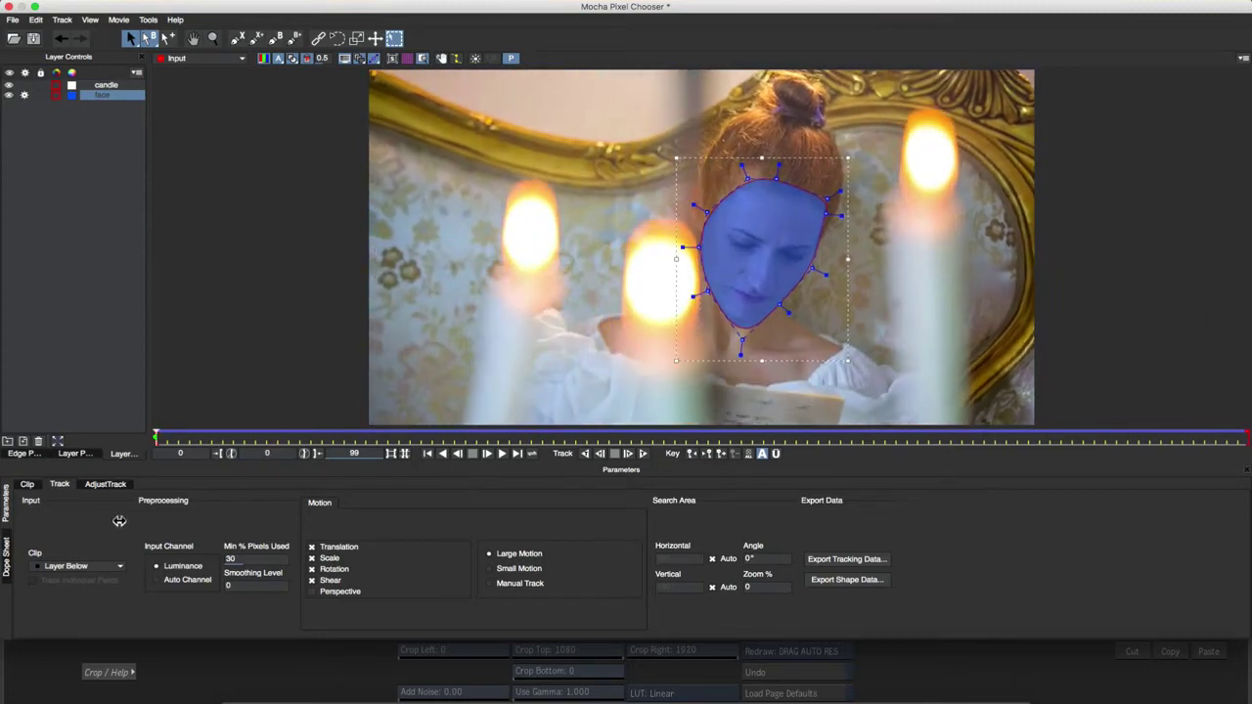
pyautogui.click(256, 37)
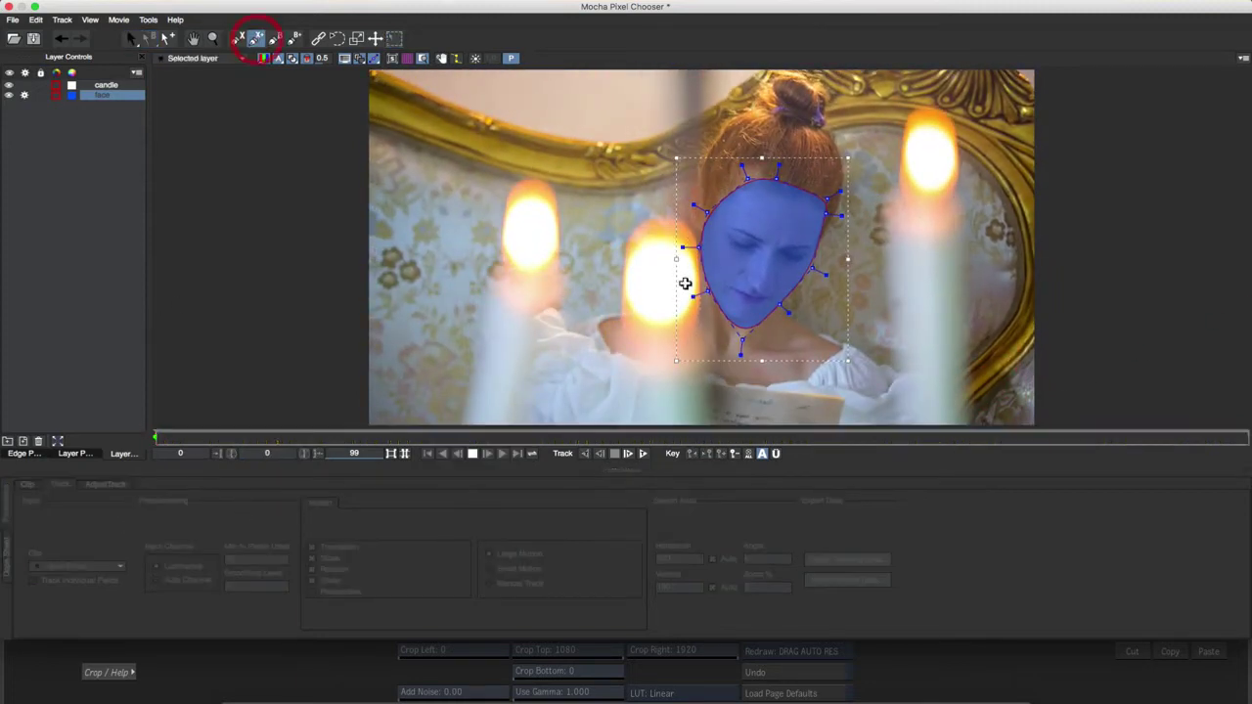
pyautogui.click(739, 253)
pyautogui.click(257, 38)
pyautogui.click(800, 249)
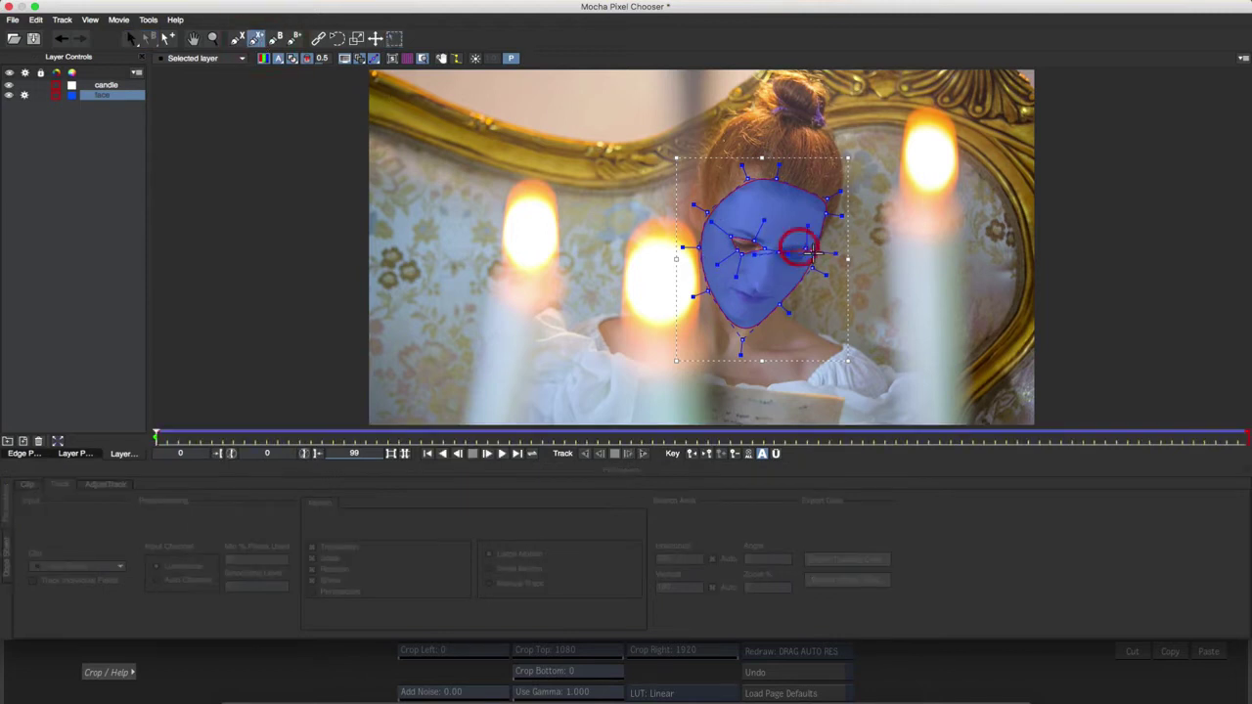
pyautogui.rightClick(793, 264)
pyautogui.click(256, 39)
pyautogui.click(732, 287)
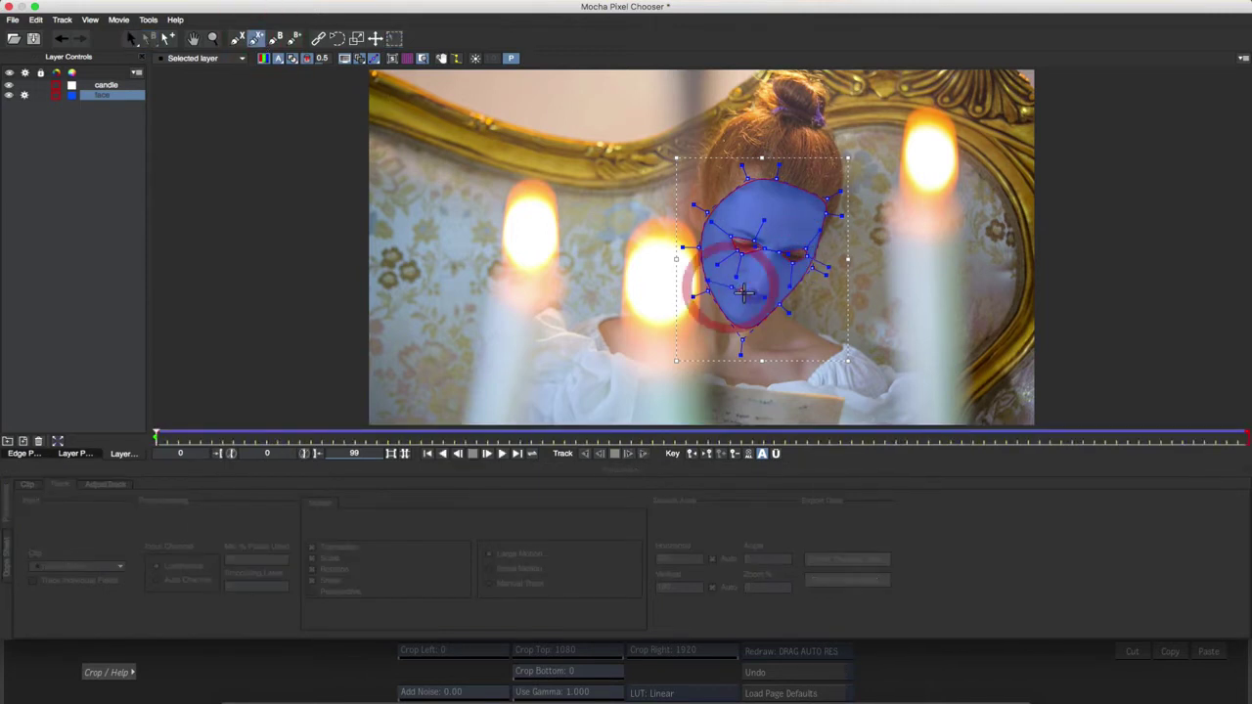
pyautogui.click(743, 291)
pyautogui.click(759, 295)
pyautogui.click(747, 313)
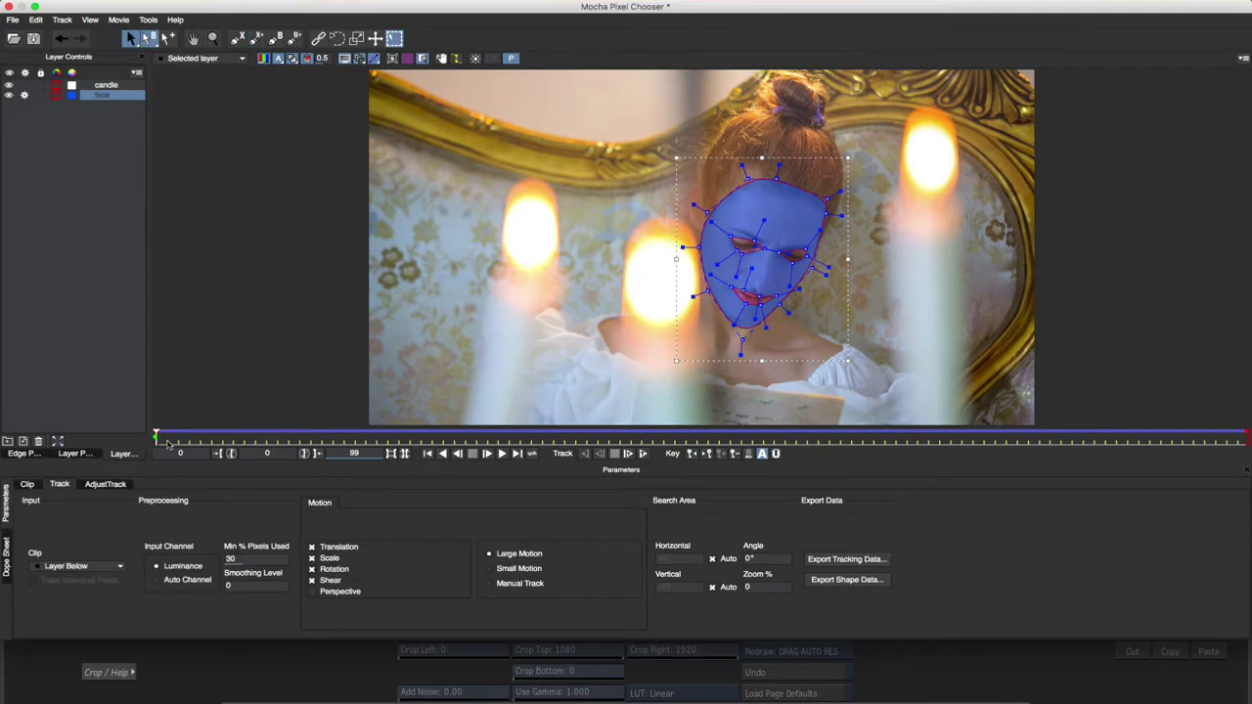
# Step: Play through the face matte's early frames, save the Mocha project and close Mocha
pyautogui.moveTo(156, 437); pyautogui.dragTo(2, 432)
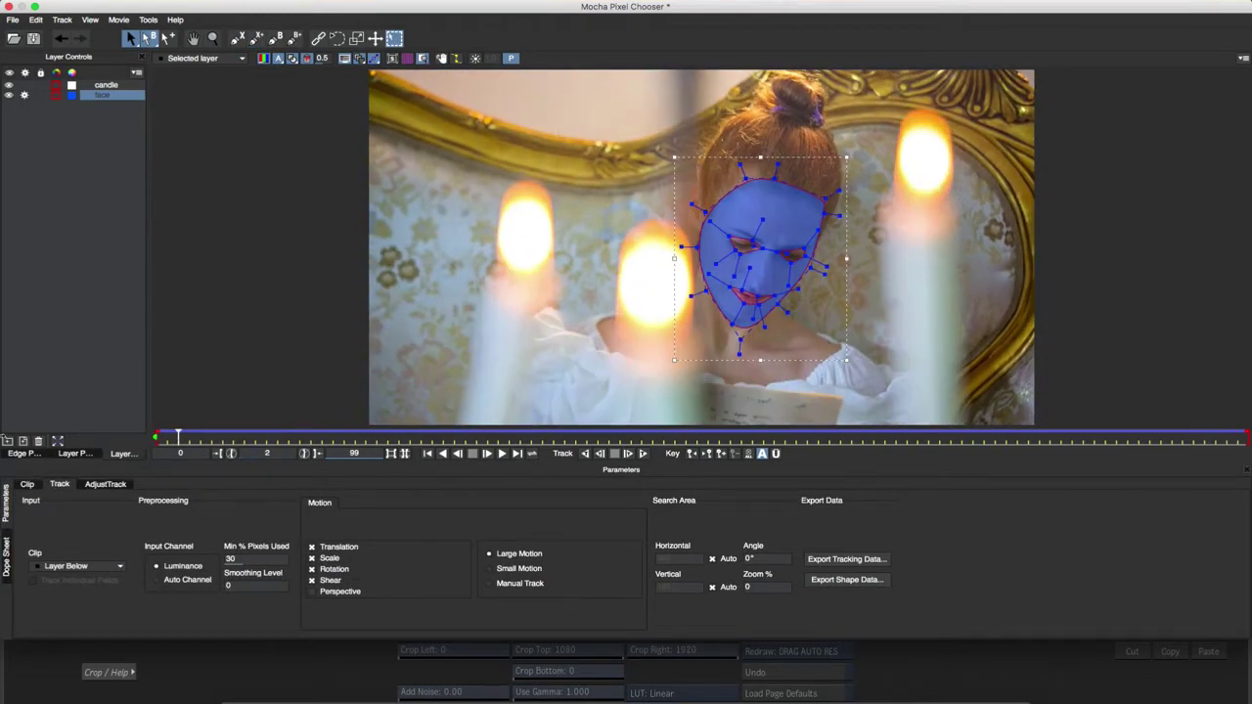
pyautogui.click(36, 42)
pyautogui.click(10, 7)
# Step: Set Blur Mocha to 0.062 while viewing the mask, and return to the batch schematic
pyautogui.click(673, 590)
pyautogui.moveTo(540, 591); pyautogui.dragTo(628, 573)
pyautogui.moveTo(477, 552); pyautogui.dragTo(349, 557)
pyautogui.click(49, 526)
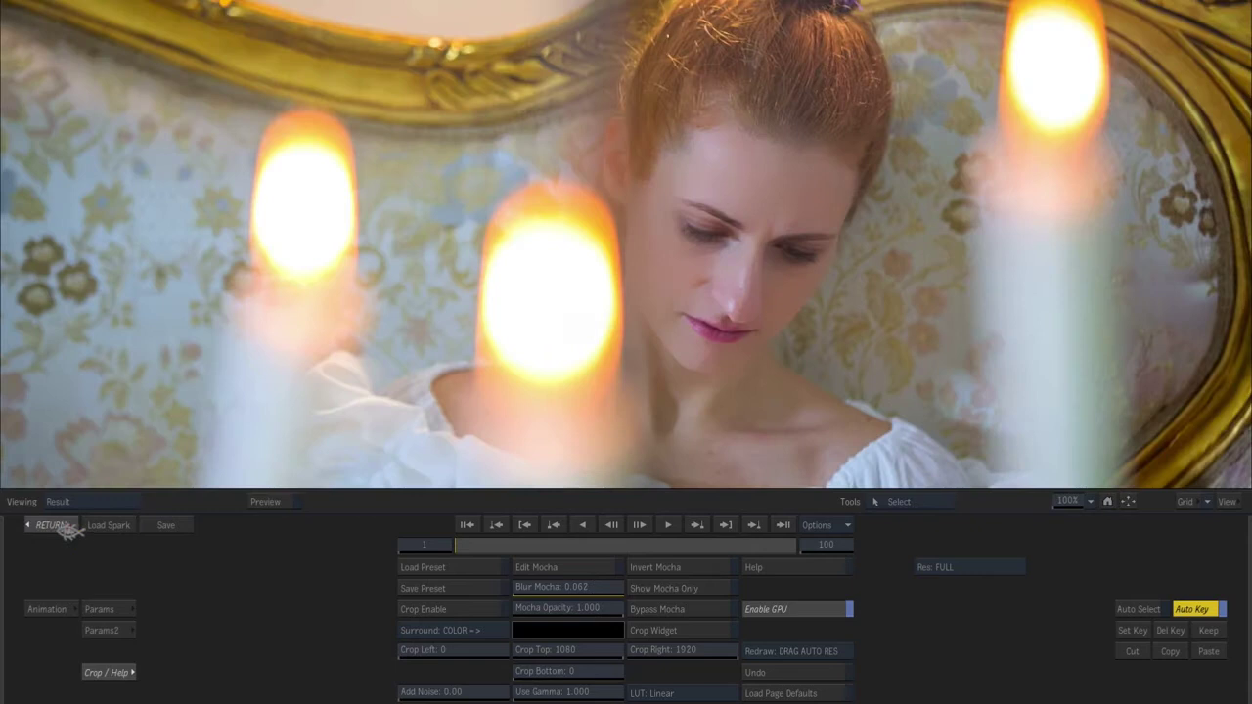
# Step: Compare the original letter clip with the masked S_Beauty result
pyautogui.click(175, 180)
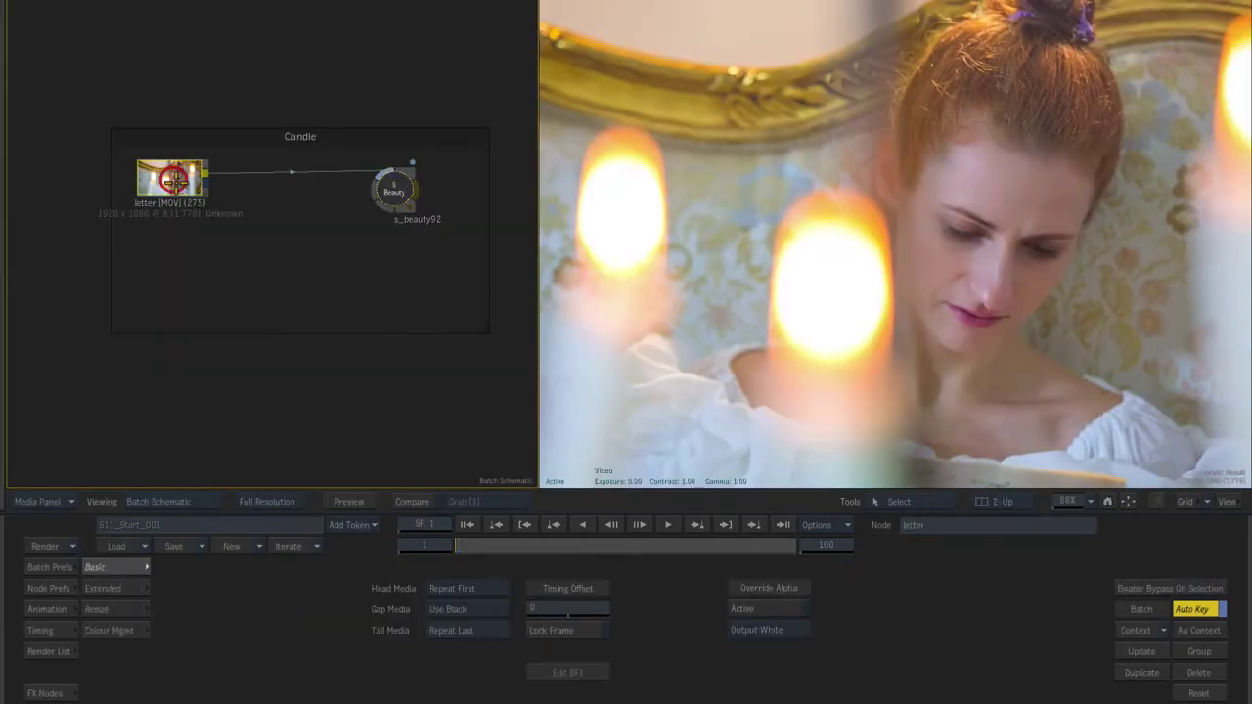
pyautogui.click(393, 195)
pyautogui.click(174, 188)
pyautogui.click(385, 199)
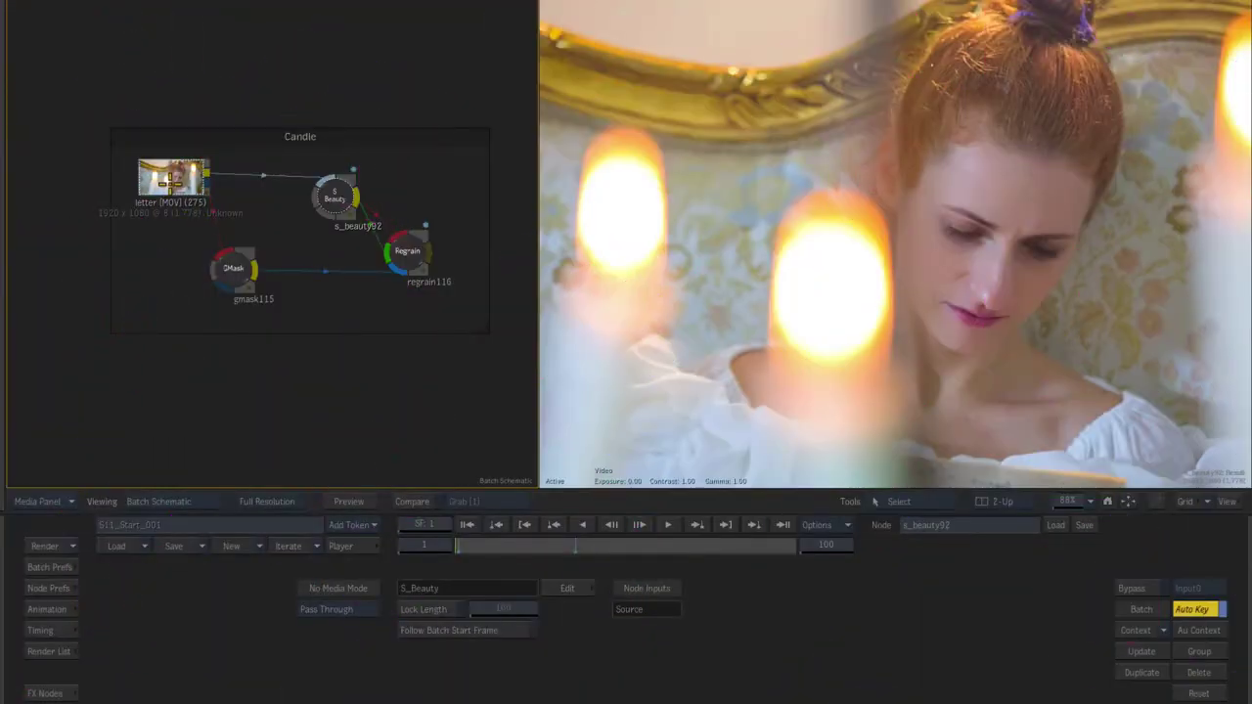
# Step: Compare the letter clip, the Regrain output and the S_Beauty result in the Candle group
pyautogui.click(170, 181)
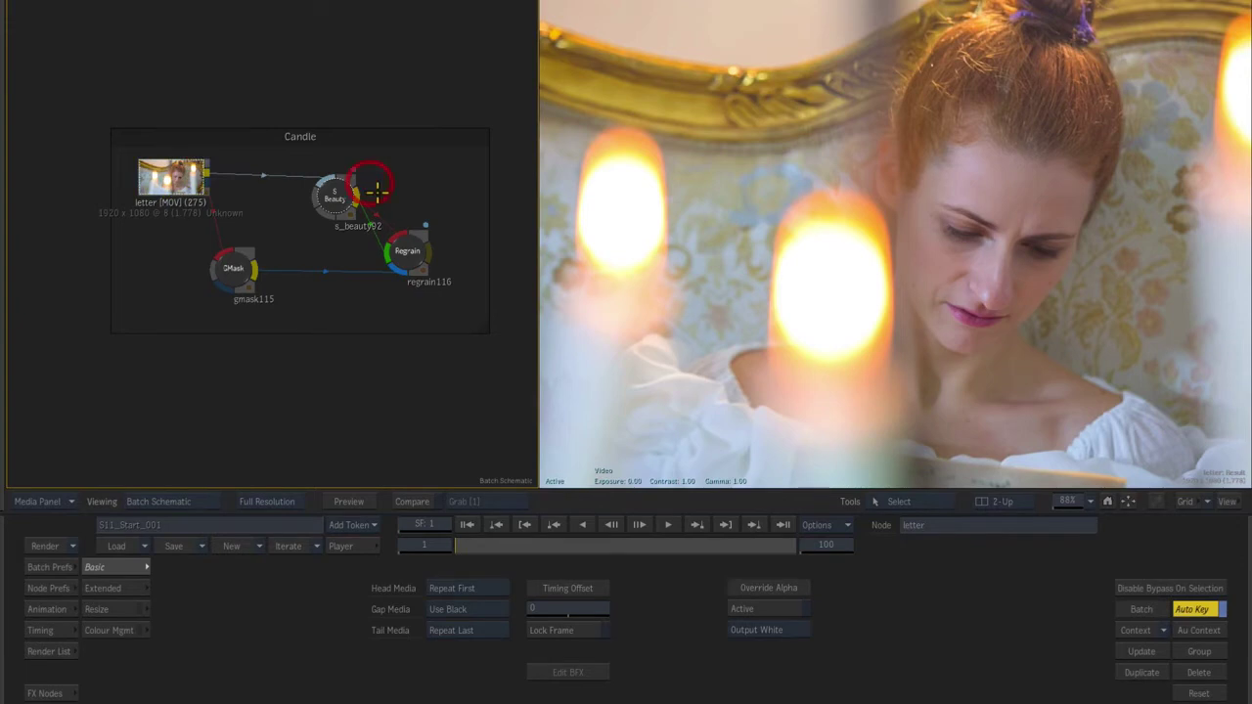
pyautogui.click(409, 256)
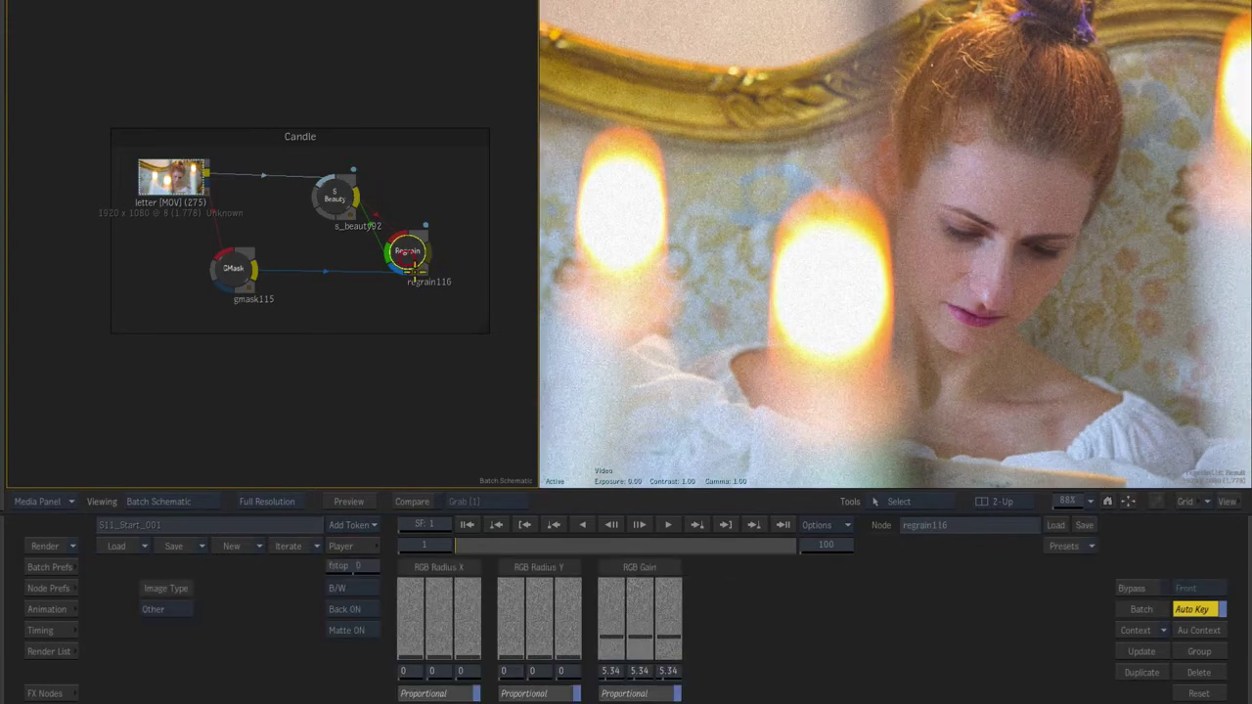
pyautogui.click(342, 199)
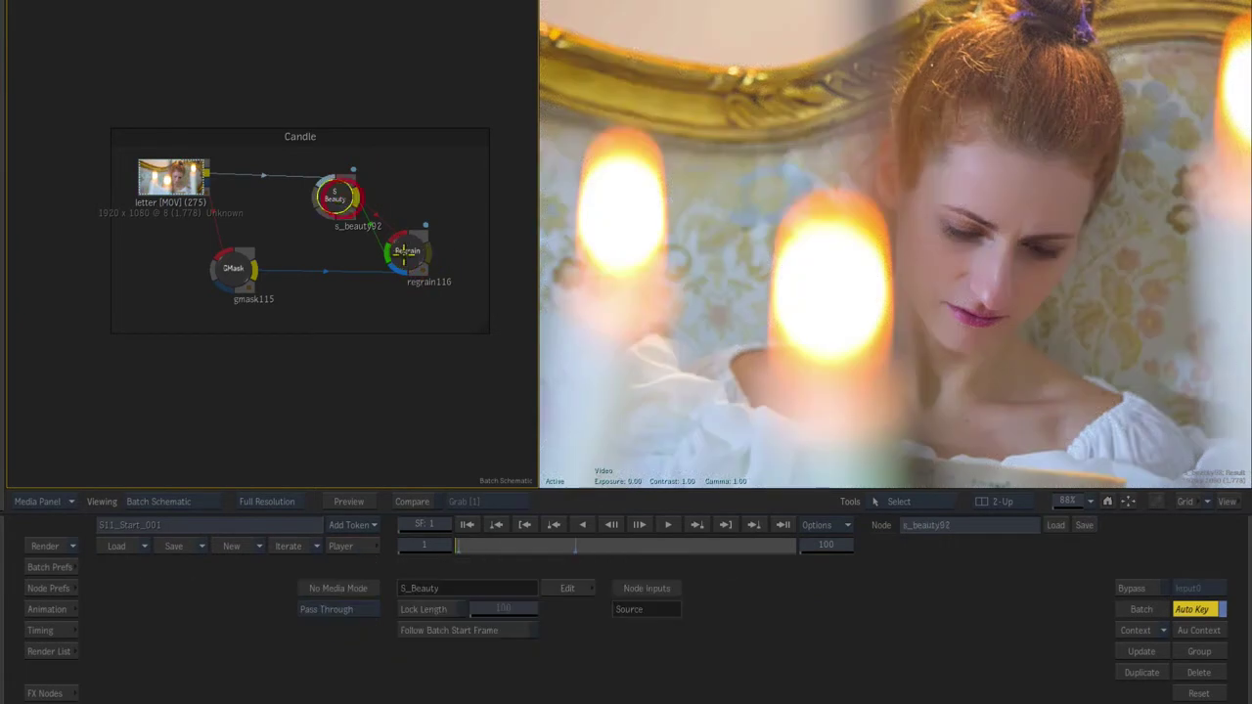
# Step: Edit the S_Beauty effect in Mocha and select both the Face and Candle layers
pyautogui.click(576, 589)
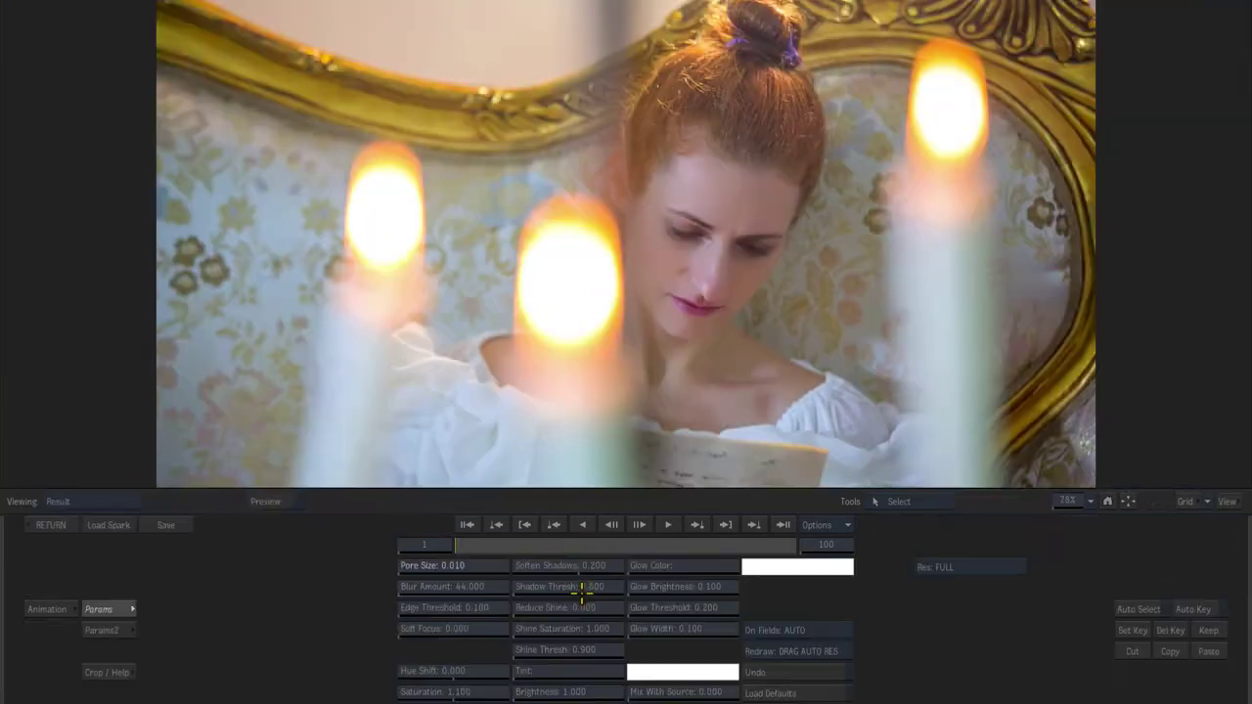
pyautogui.click(128, 673)
pyautogui.click(553, 579)
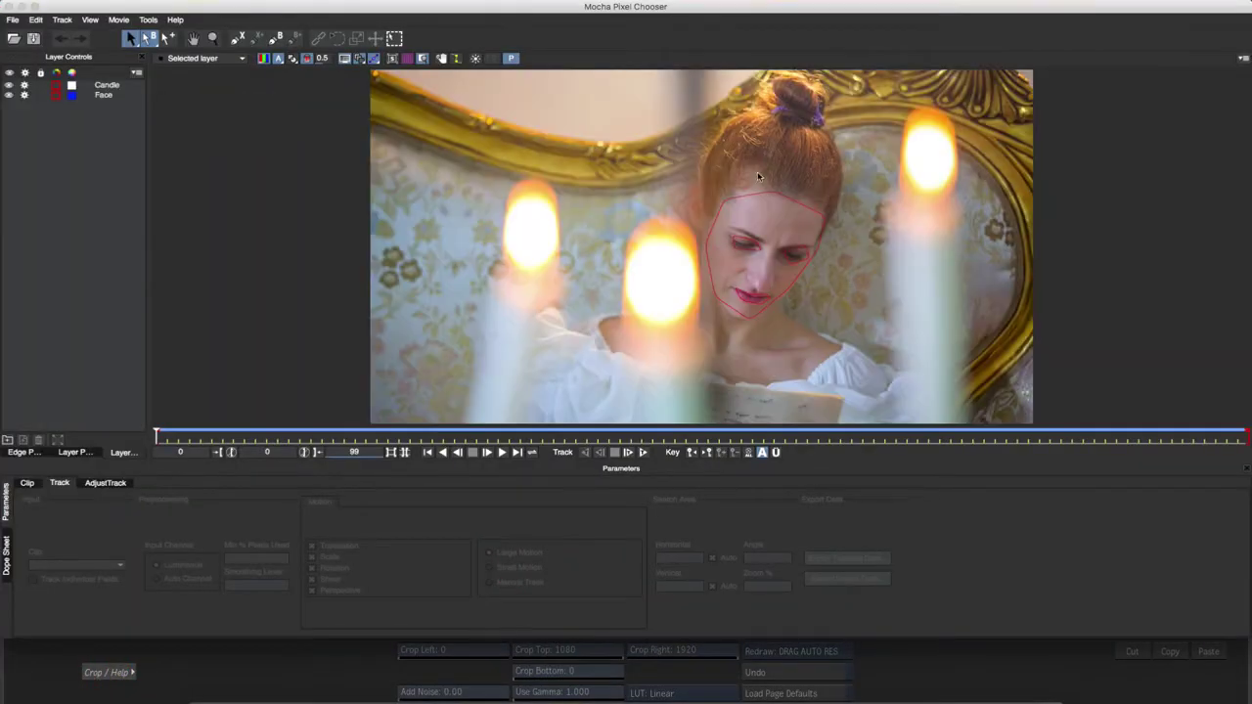
pyautogui.click(103, 95)
pyautogui.keyDown('shift'); pyautogui.click(105, 85); pyautogui.keyUp('shift')
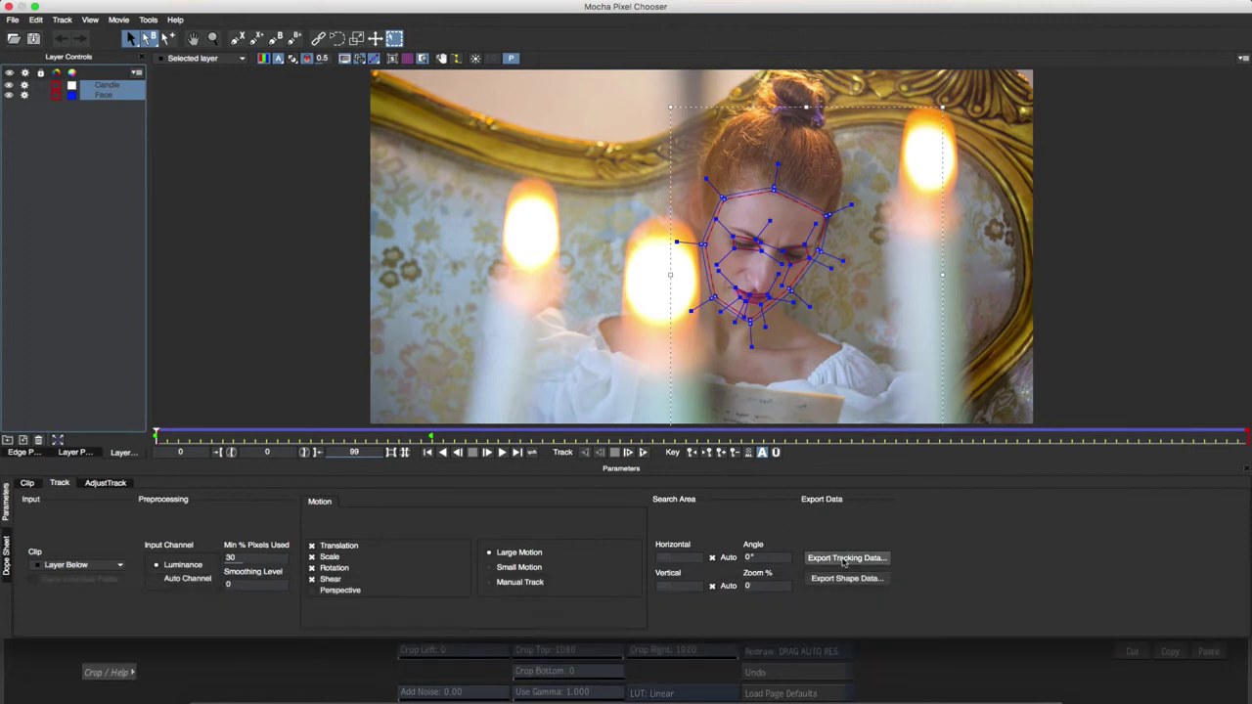
# Step: Export the selected layers' shape data to the Desktop as a Flame GMask Script named Face_Candle and close Mocha
pyautogui.click(848, 579)
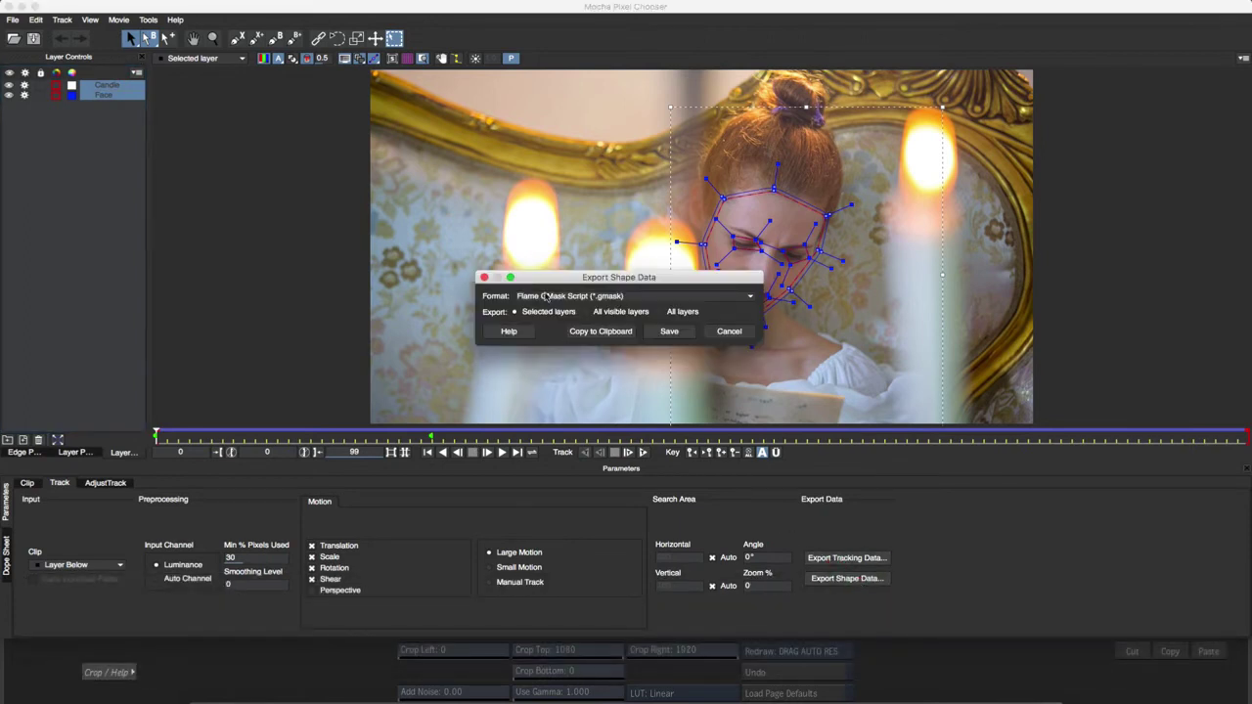
pyautogui.click(671, 332)
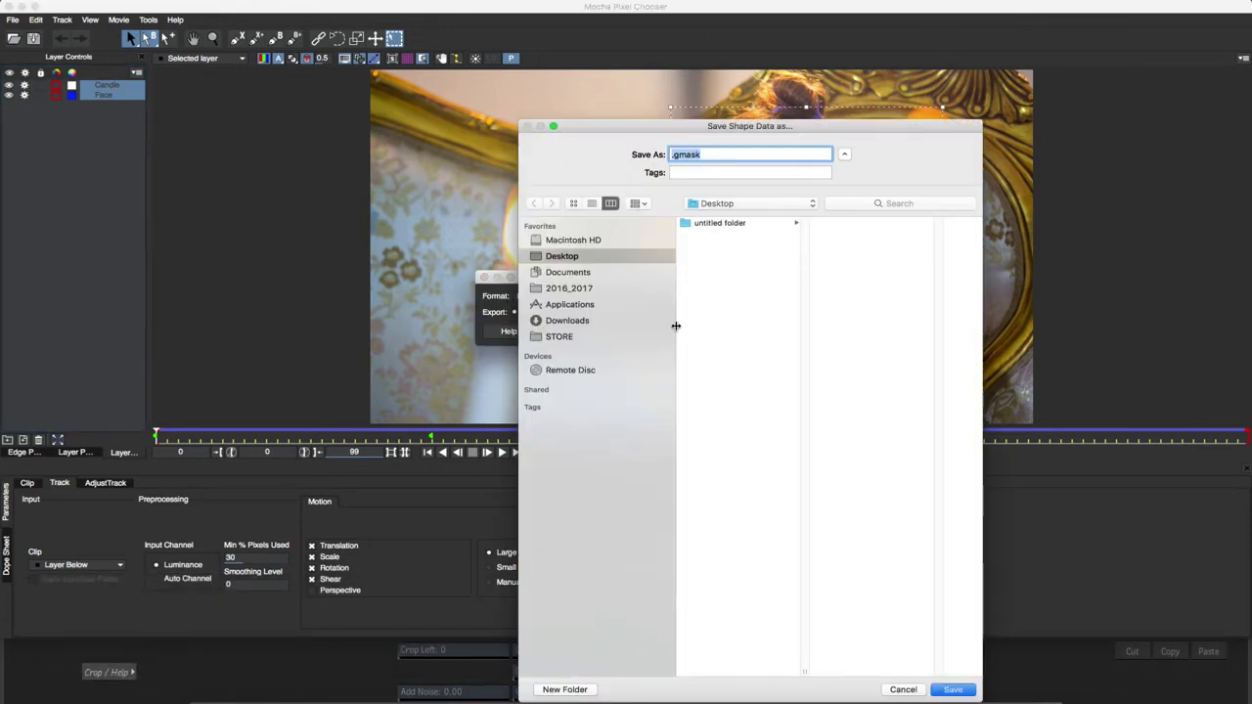
pyautogui.write('Face_Candle')
pyautogui.click(951, 689)
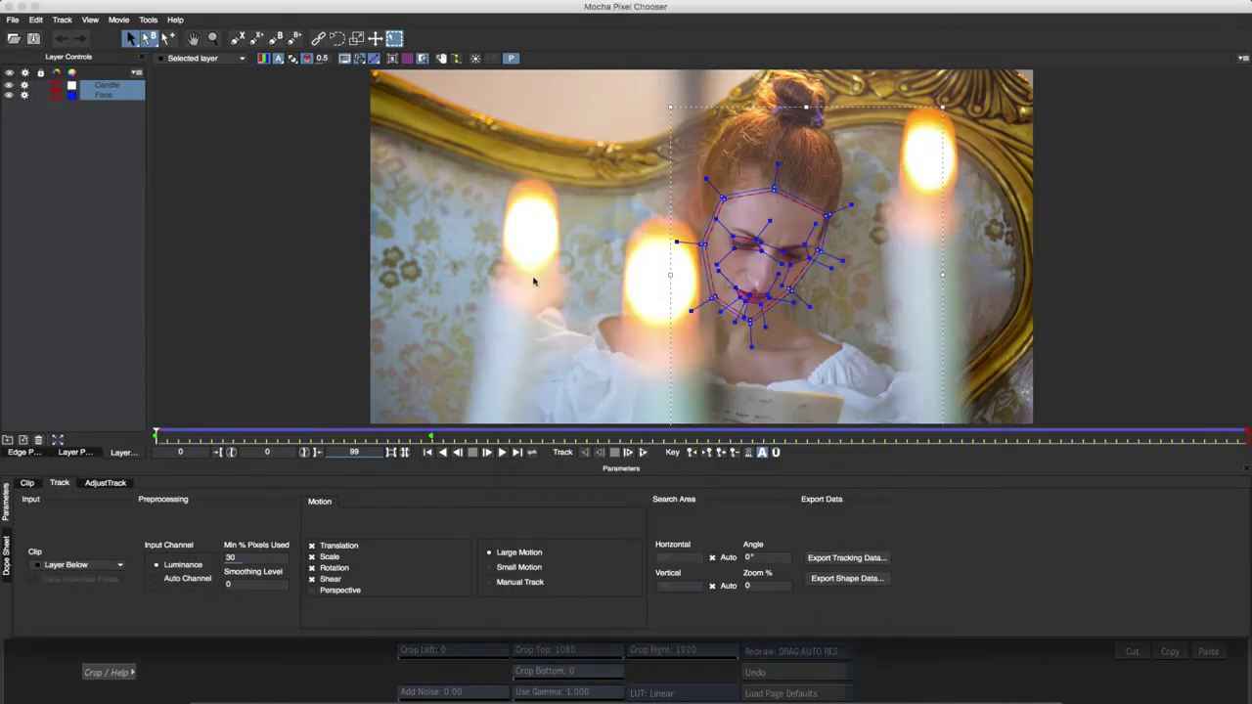
pyautogui.click(12, 7)
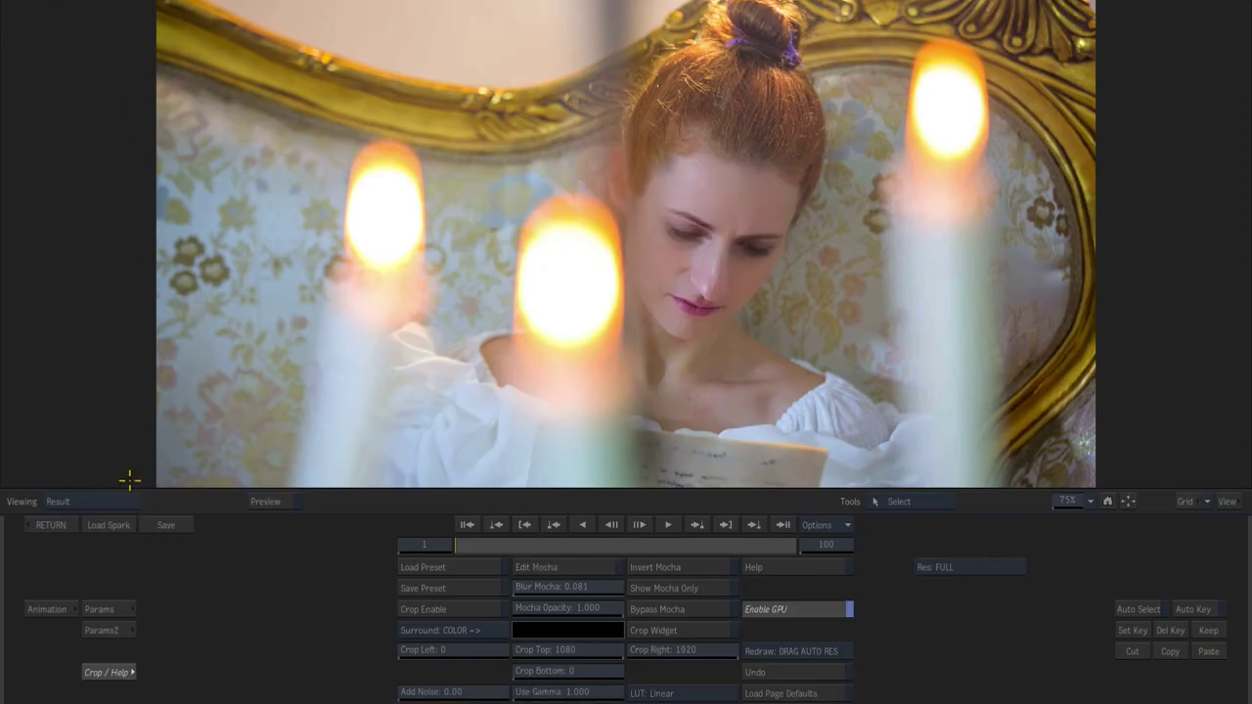
# Step: Load Face_Candle.gmask from the Desktop into the Candle group's GMask node
pyautogui.click(51, 526)
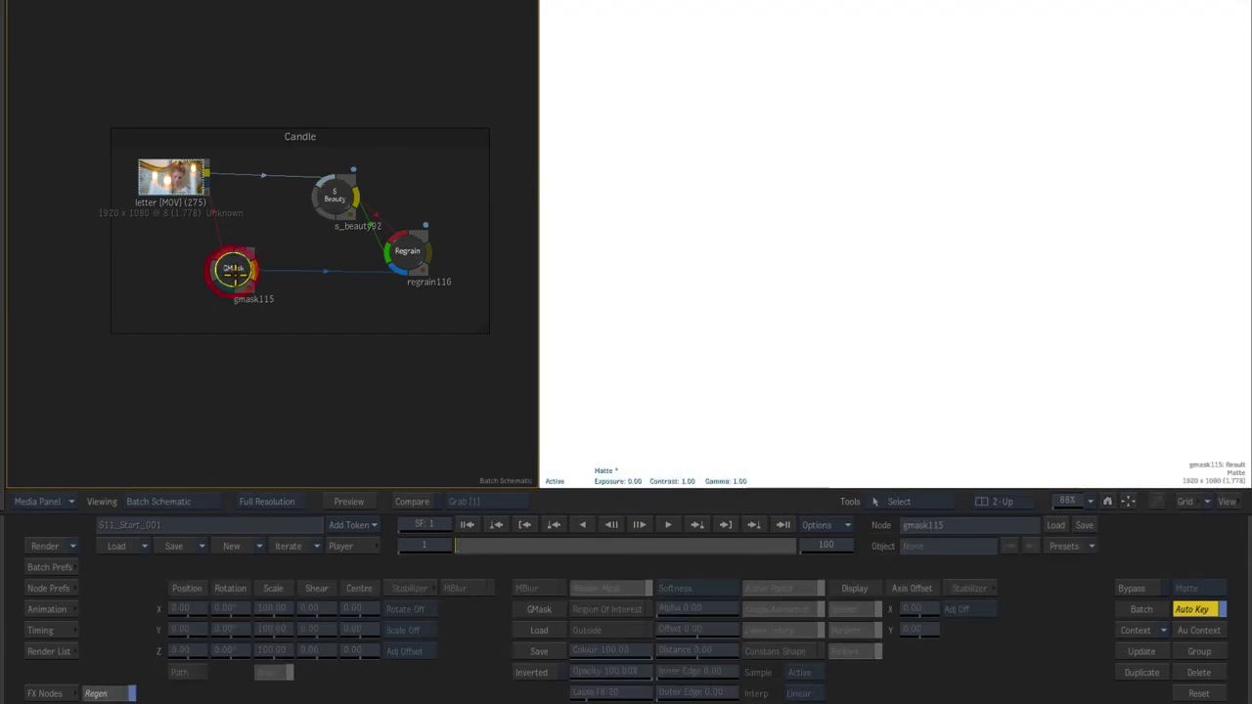
pyautogui.click(1056, 528)
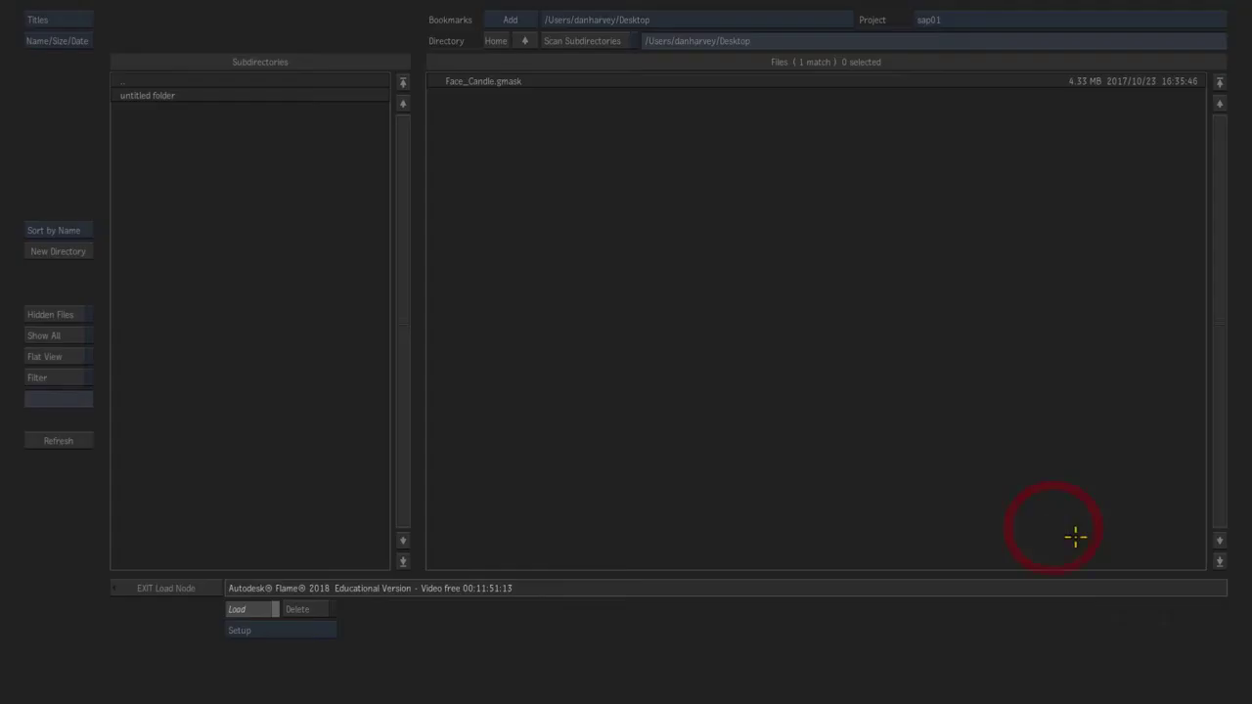
pyautogui.doubleClick(498, 83)
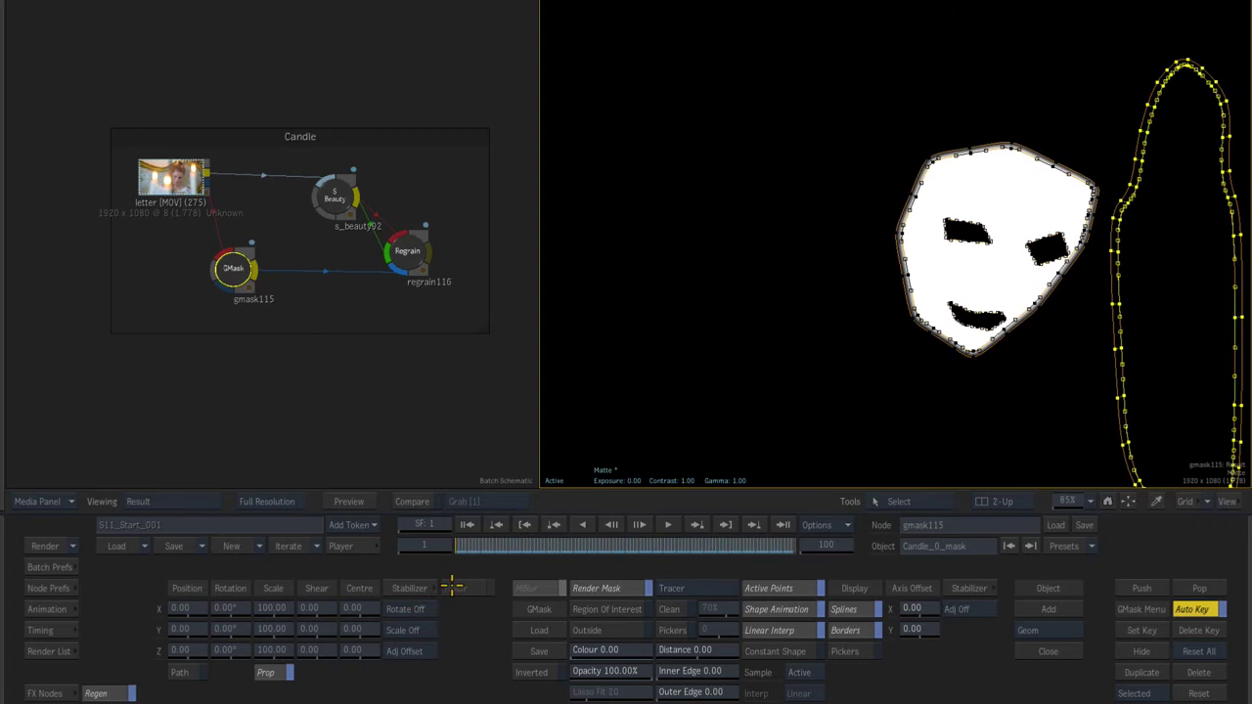
# Step: Compare the Regrain output with the S_Beauty result and lower the Regrain node's RGB Gain
pyautogui.click(411, 251)
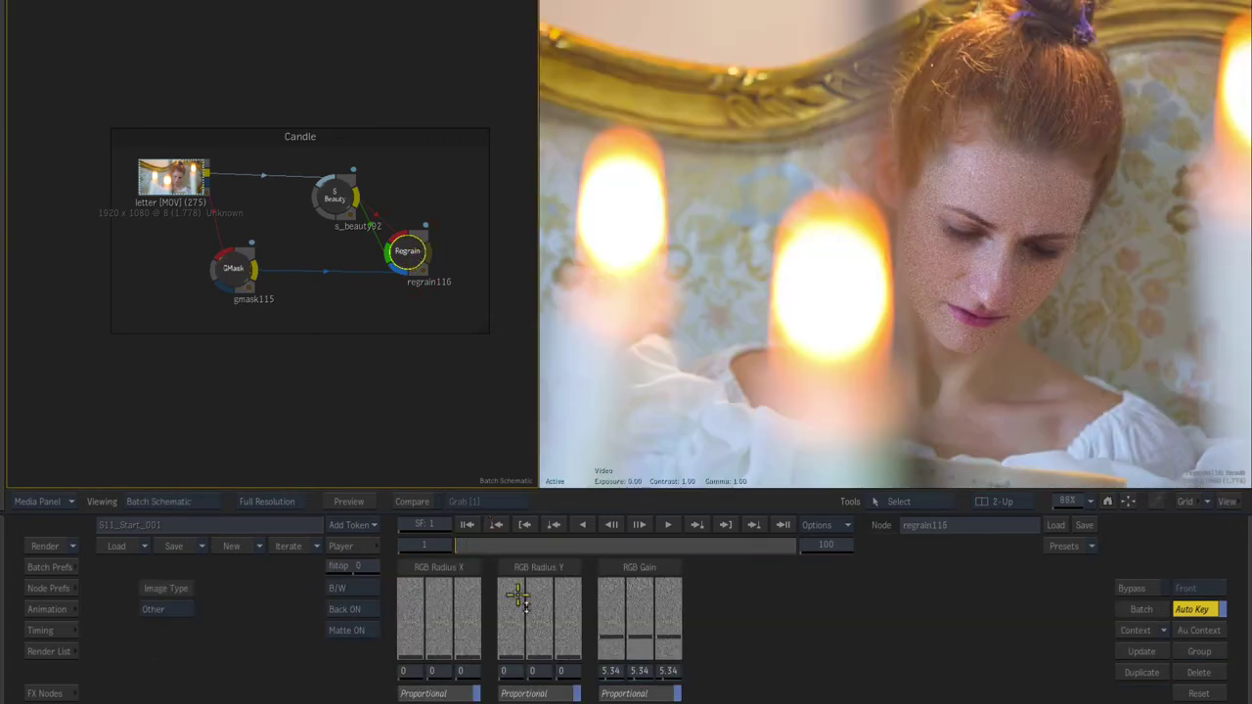
pyautogui.click(344, 203)
pyautogui.click(413, 255)
pyautogui.moveTo(640, 641); pyautogui.dragTo(640, 651)
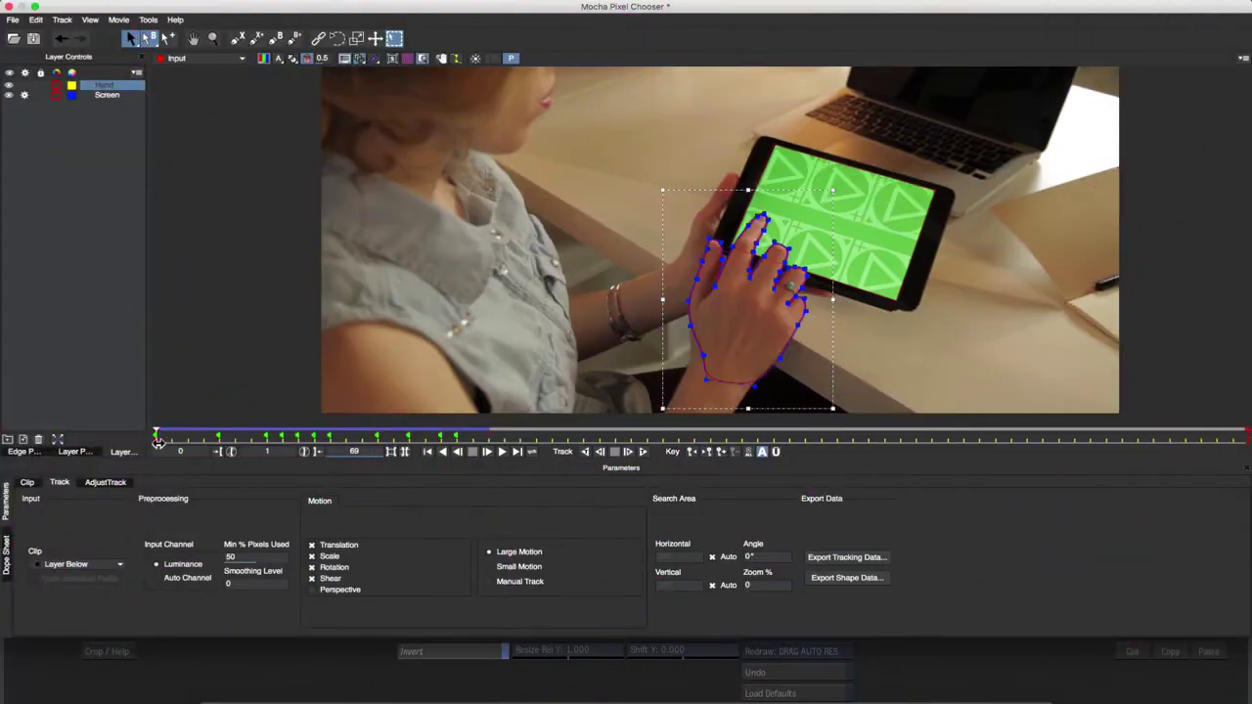
# Step: Inspect the Hand shape's roto animation around the fingers between the first frame and frame 19
pyautogui.moveTo(172, 435); pyautogui.dragTo(456, 435)
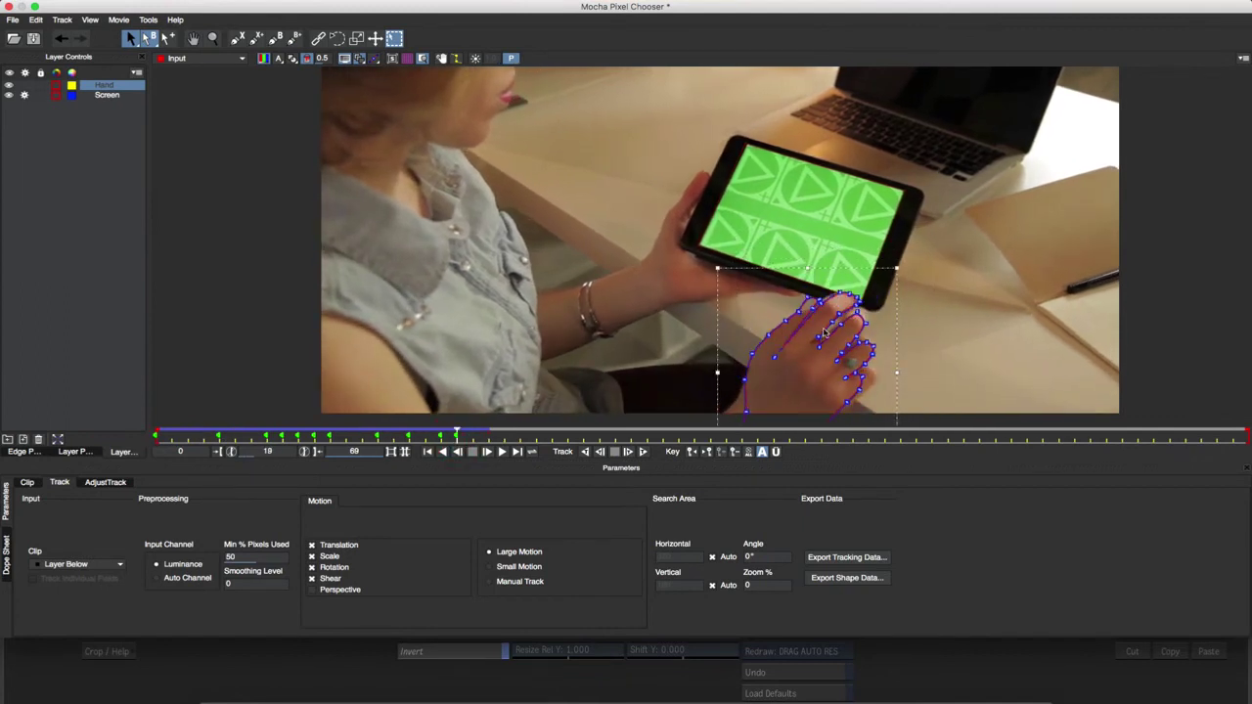
pyautogui.scroll(3, 824, 332)
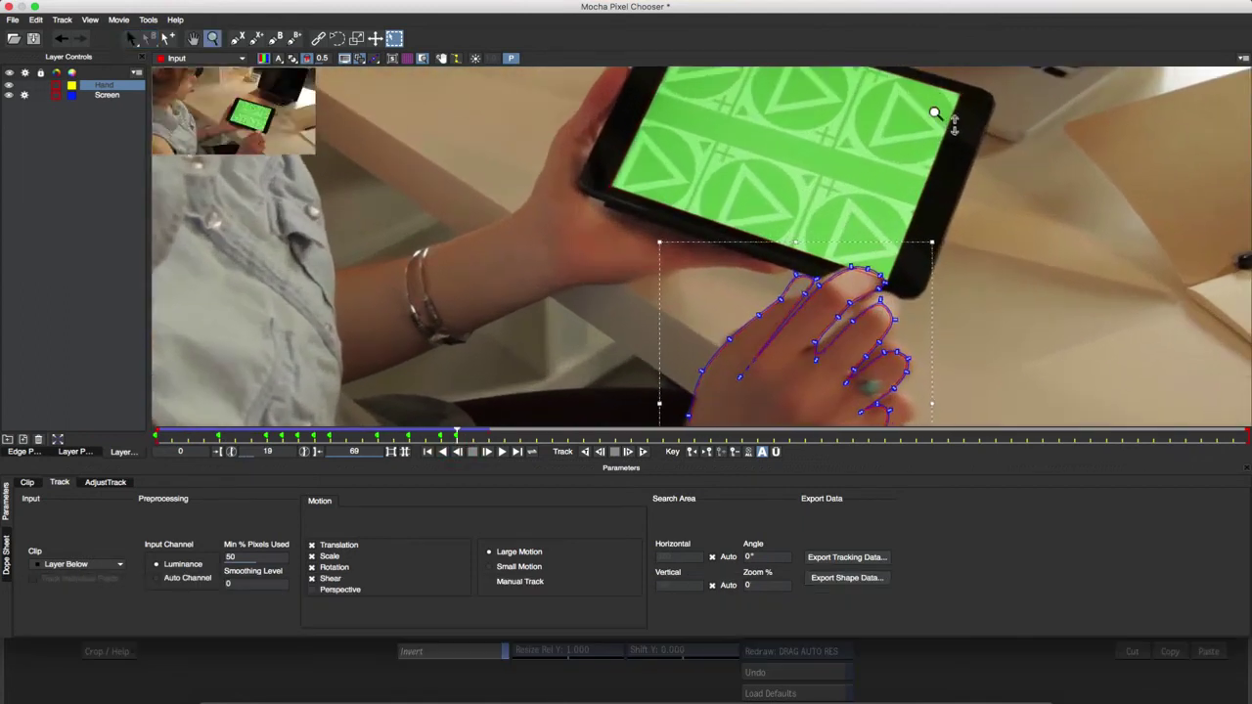
pyautogui.click(819, 277)
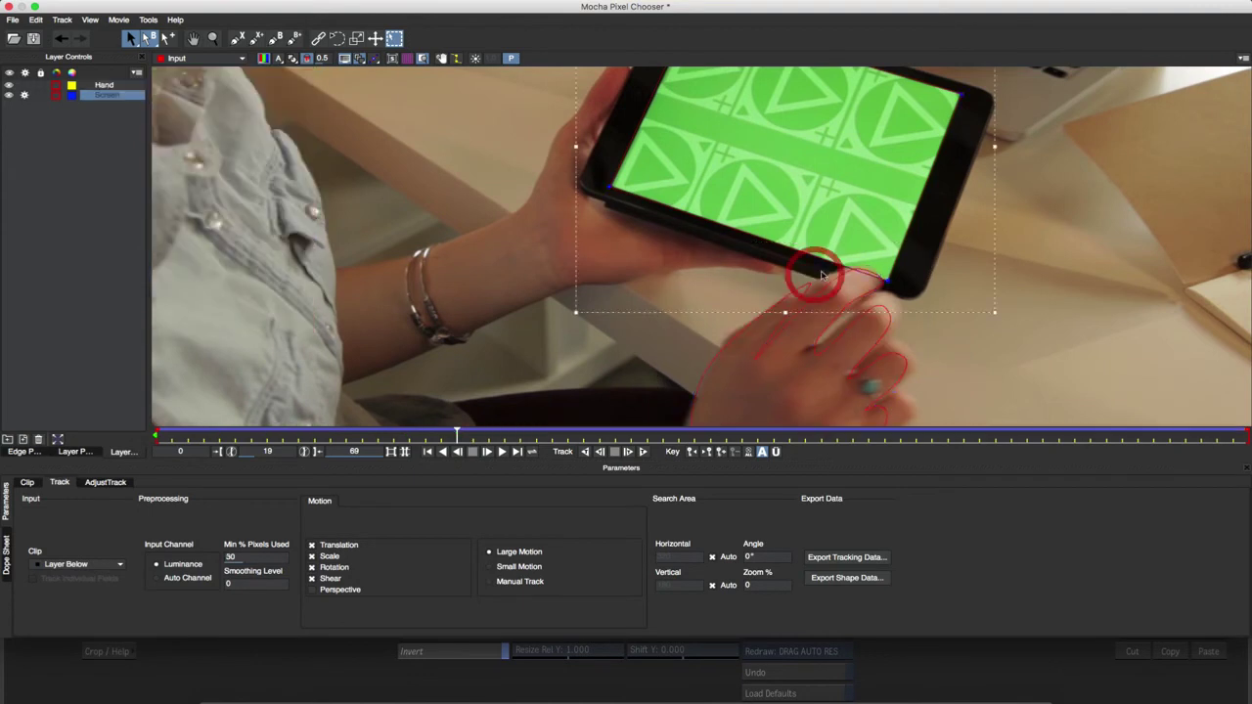
pyautogui.click(812, 288)
pyautogui.moveTo(456, 436); pyautogui.dragTo(362, 438)
pyautogui.press('z')
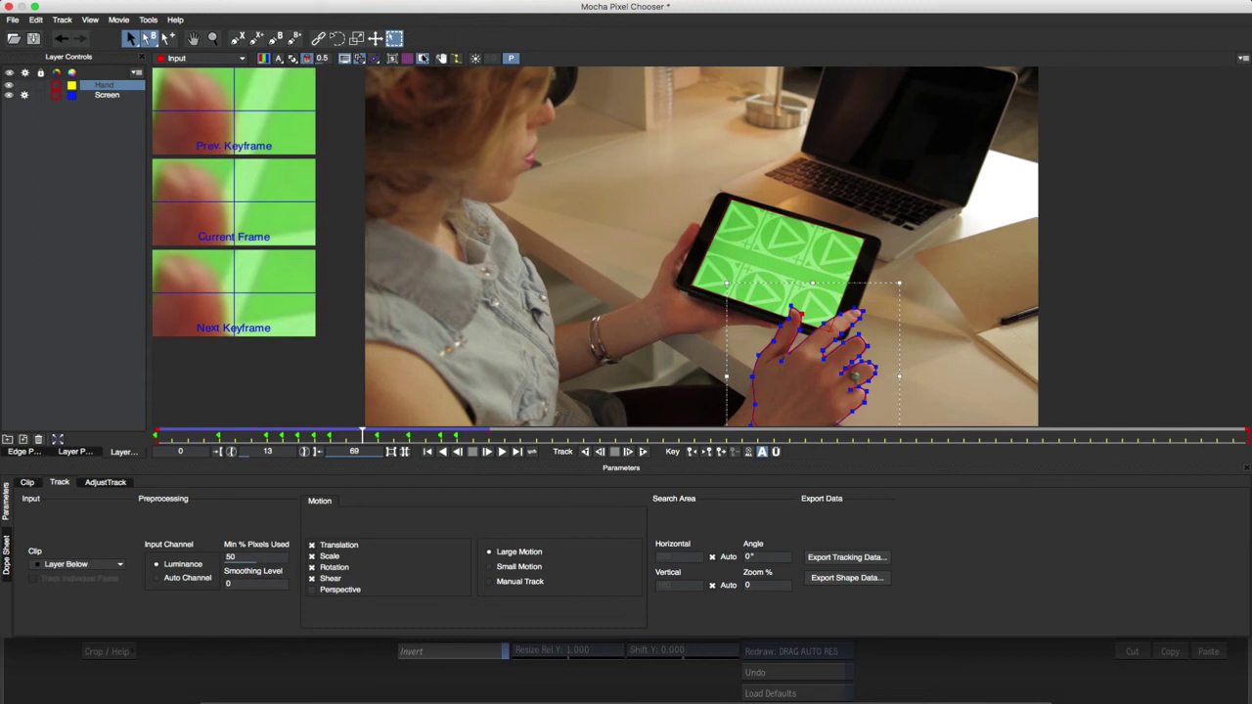
# Step: Check the Hand and Screen layer properties, turn on the planar grid for the Screen layer and scrub its track to frame 37
pyautogui.click(422, 58)
pyautogui.click(84, 451)
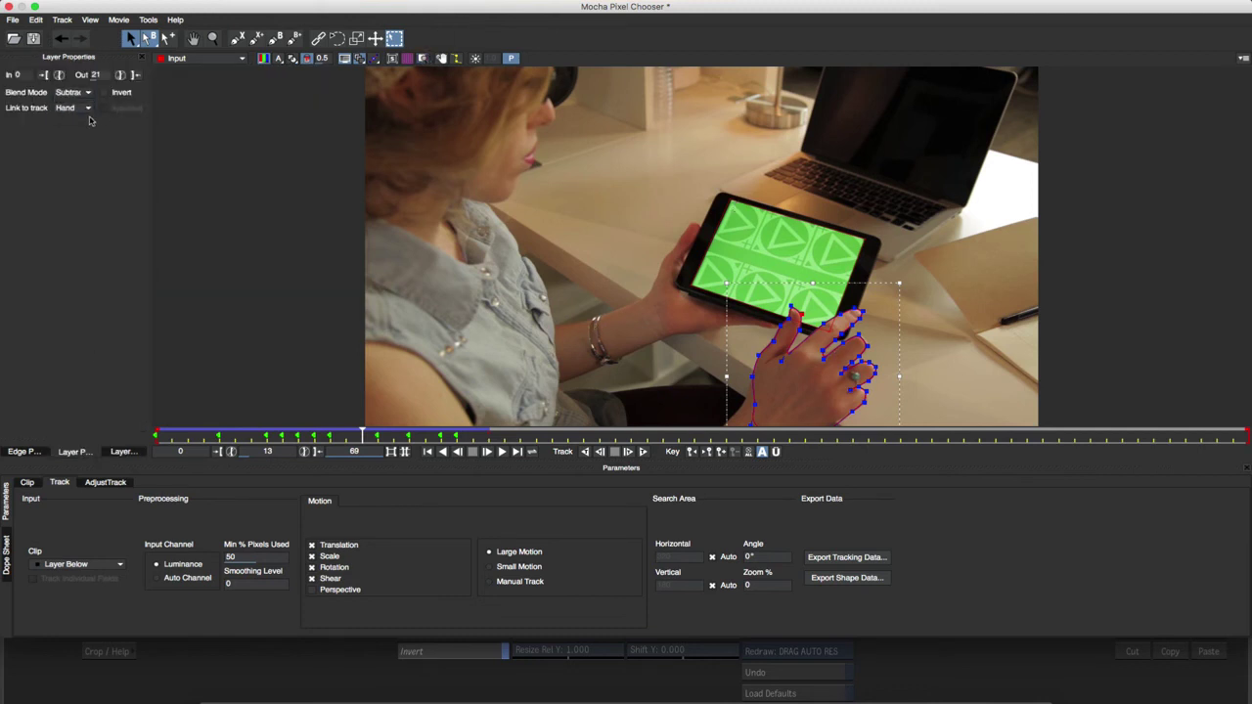
pyautogui.click(728, 213)
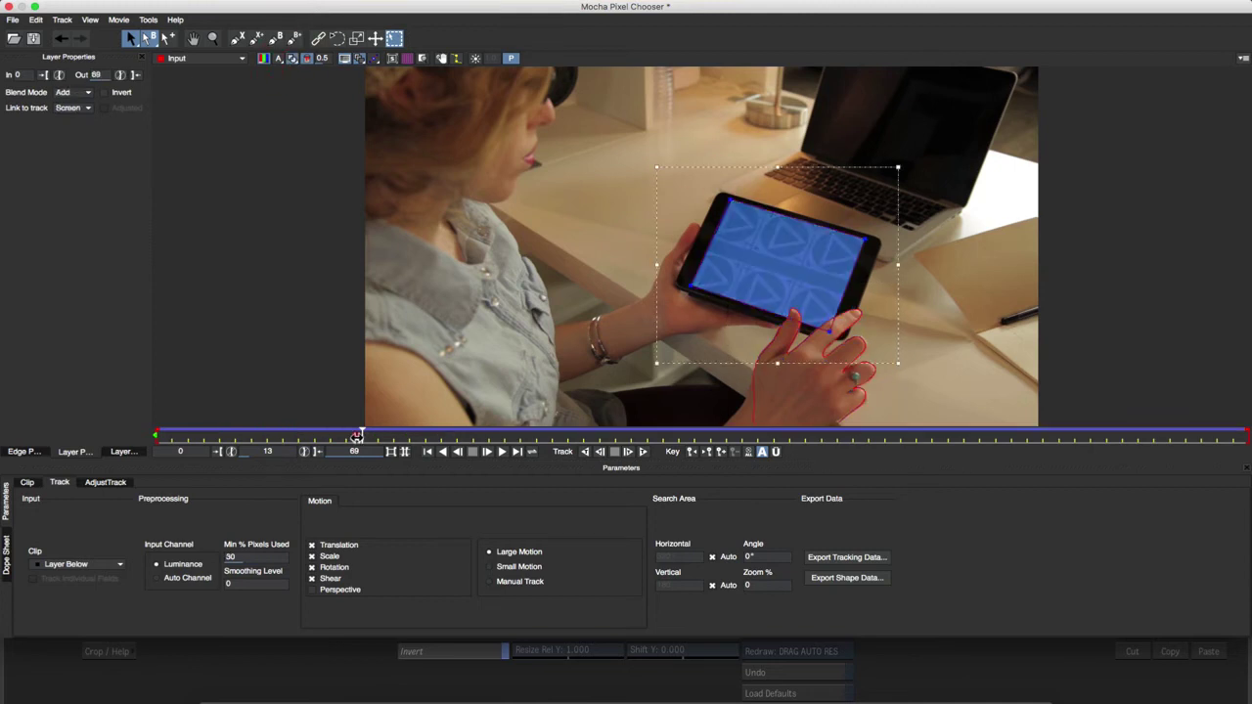
pyautogui.moveTo(357, 437); pyautogui.dragTo(408, 464)
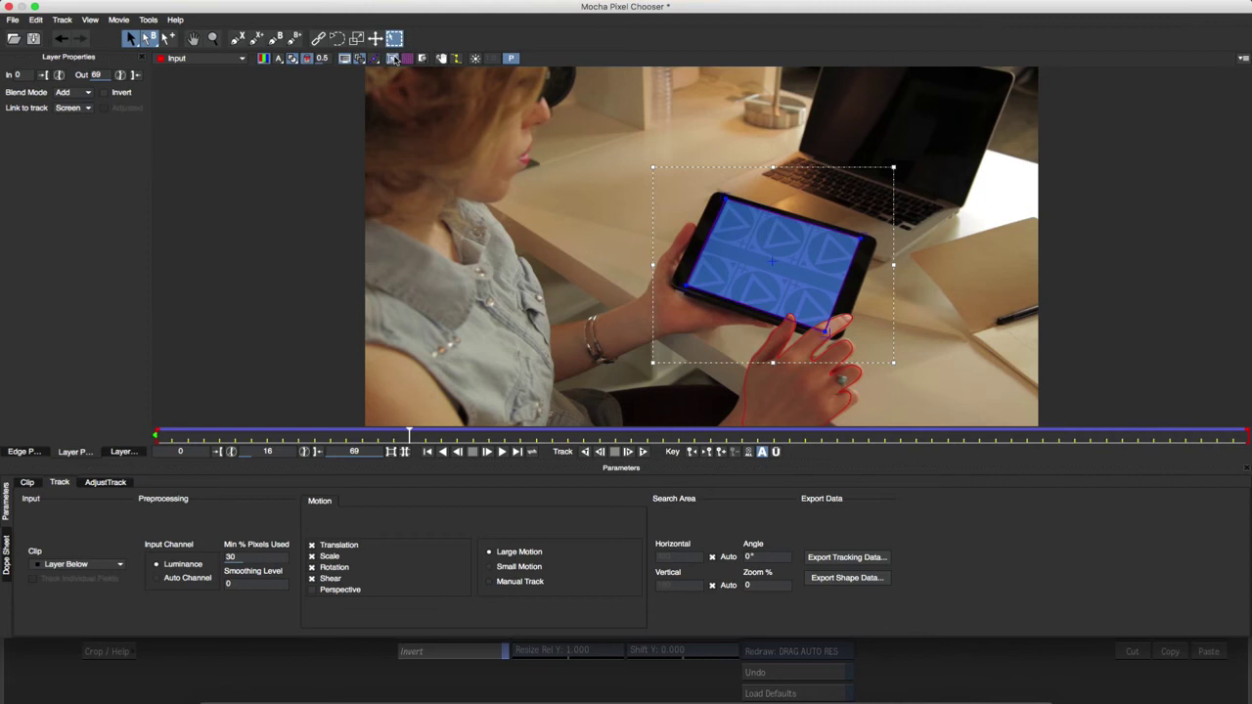
pyautogui.click(408, 59)
pyautogui.moveTo(411, 436); pyautogui.dragTo(742, 434)
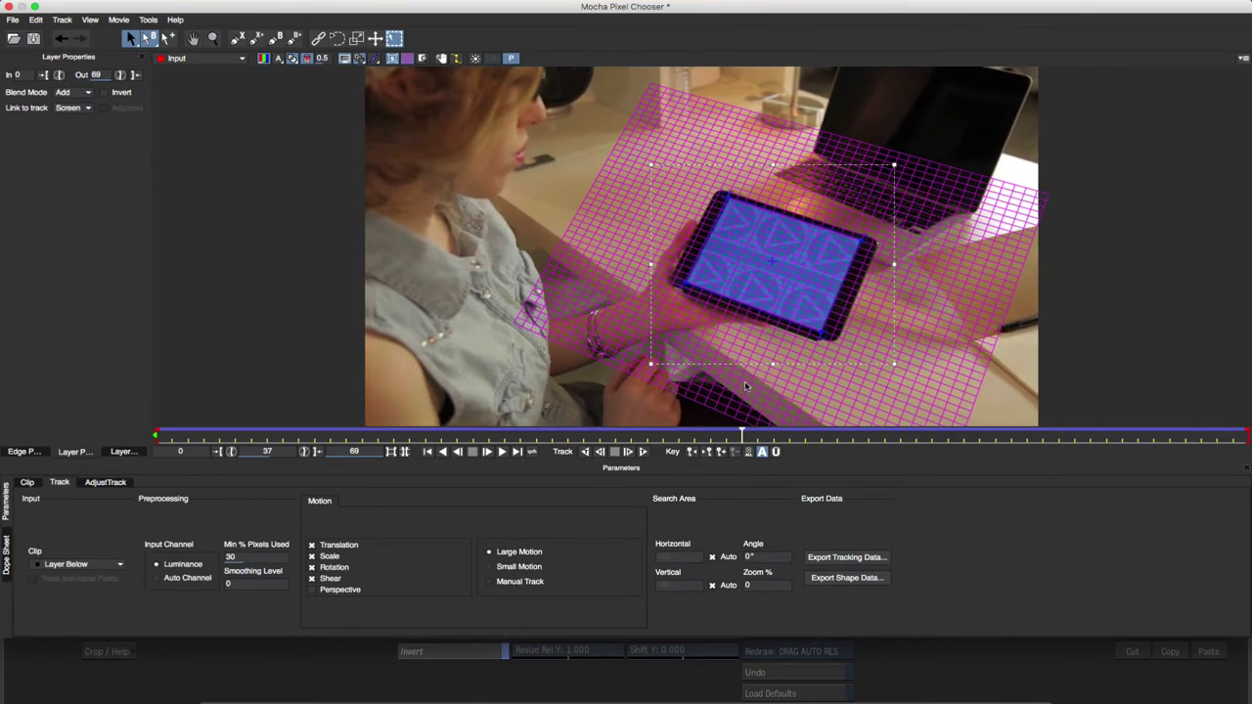
# Step: Export the Screen layer's tracking data to the Desktop as a stabilizer file named screen
pyautogui.click(846, 557)
pyautogui.click(670, 332)
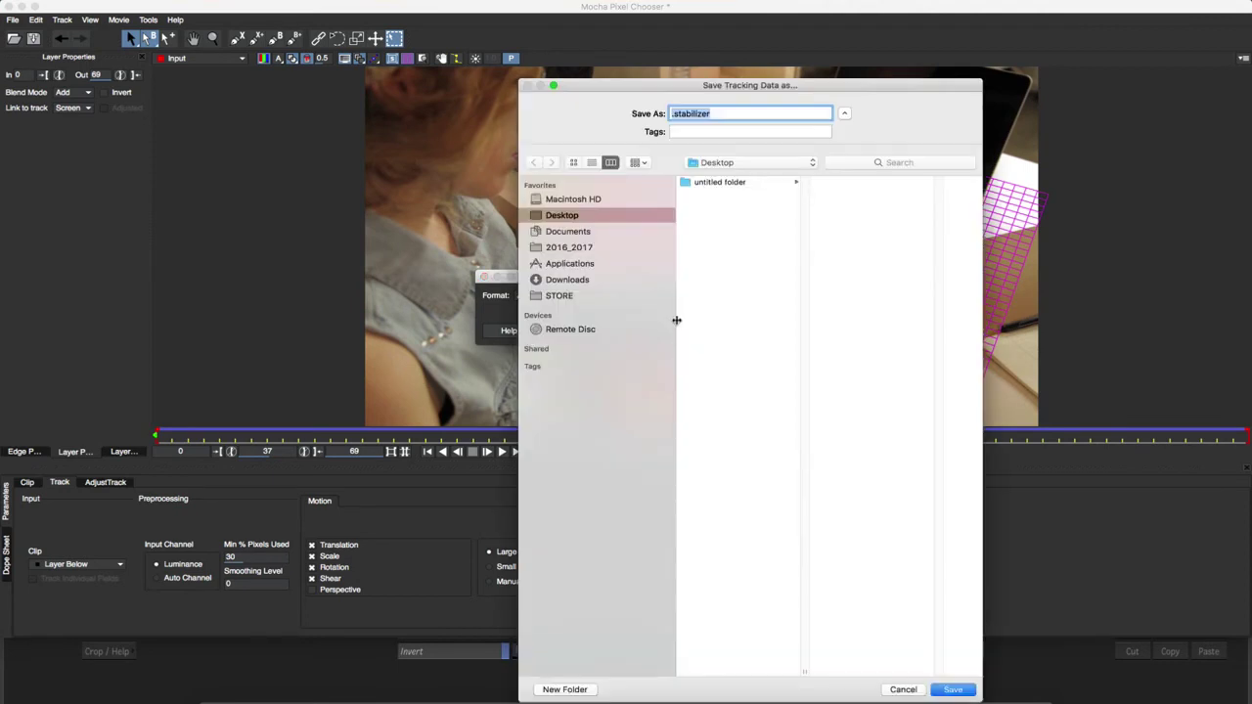
pyautogui.write('screen')
pyautogui.click(959, 691)
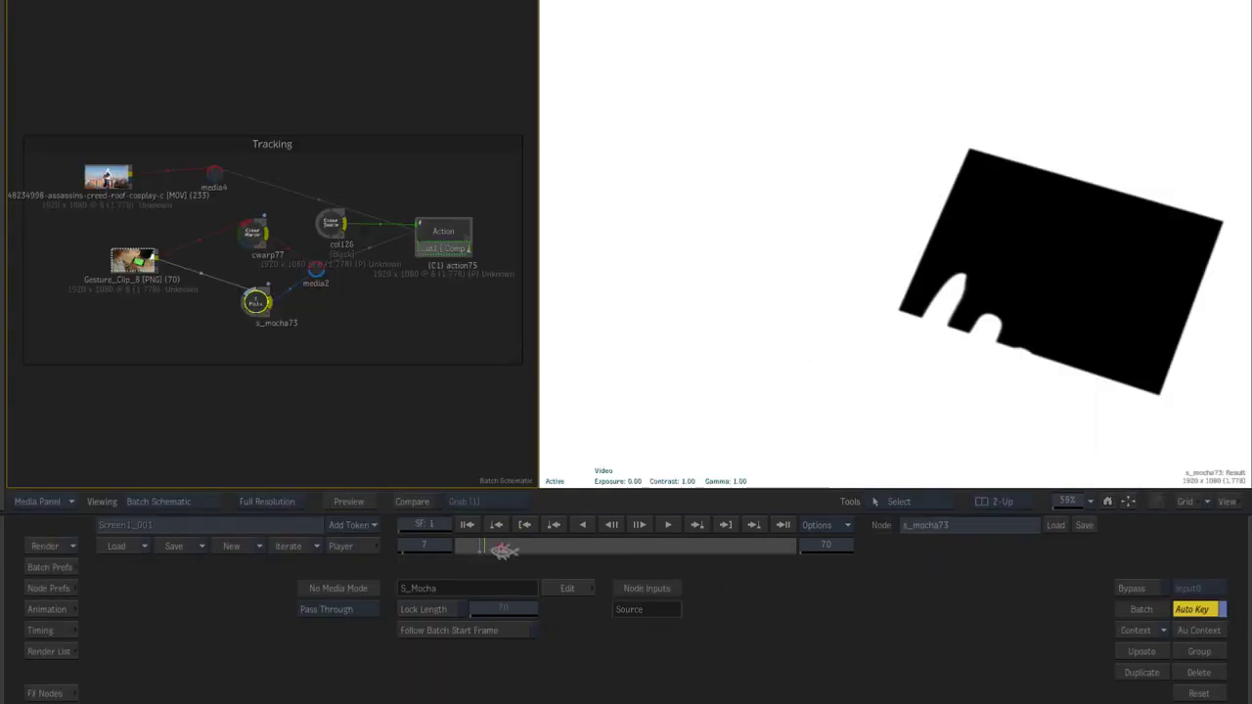
# Step: Review the S_Mocha matte at frame 12, the Action composite and the two source clips
pyautogui.click(513, 551)
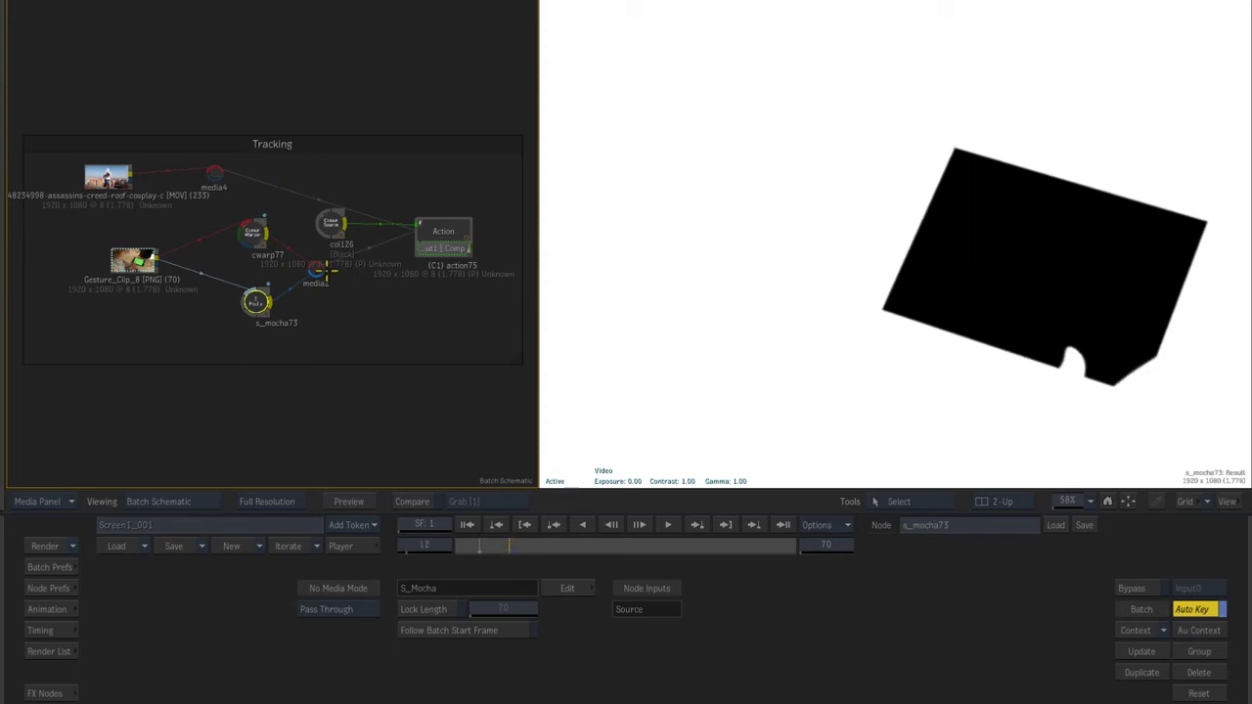
pyautogui.click(435, 241)
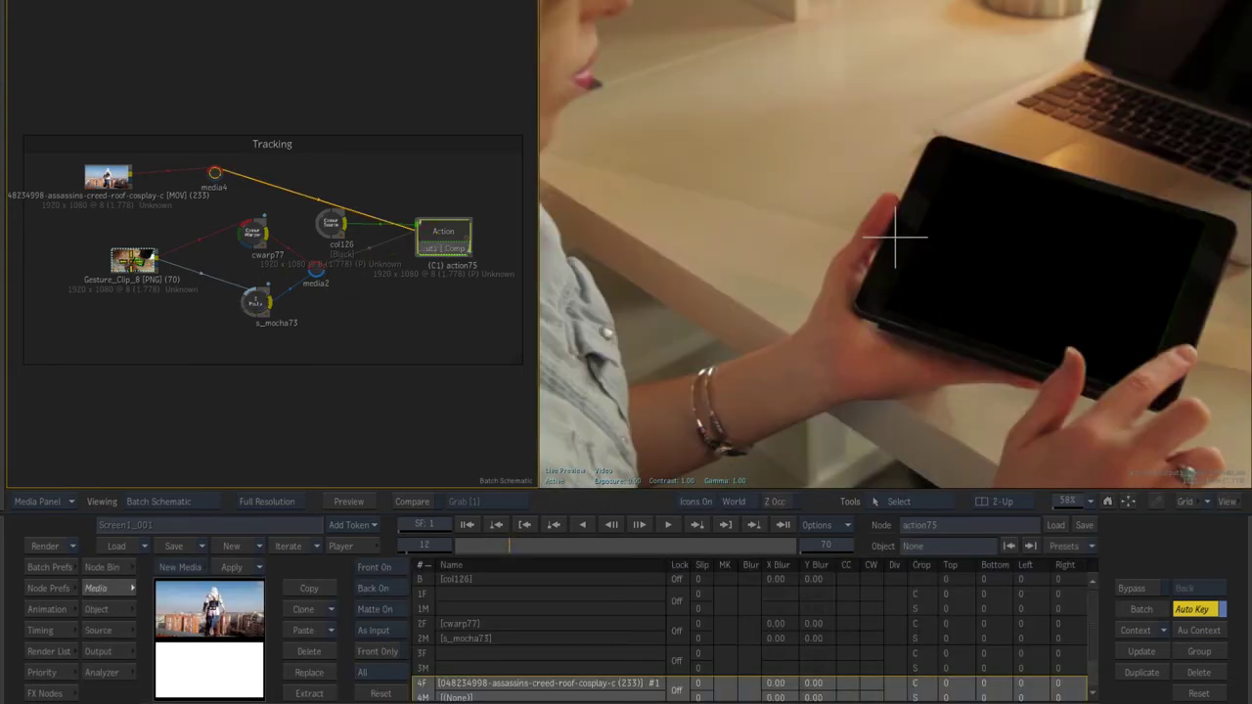
pyautogui.click(132, 261)
pyautogui.click(442, 233)
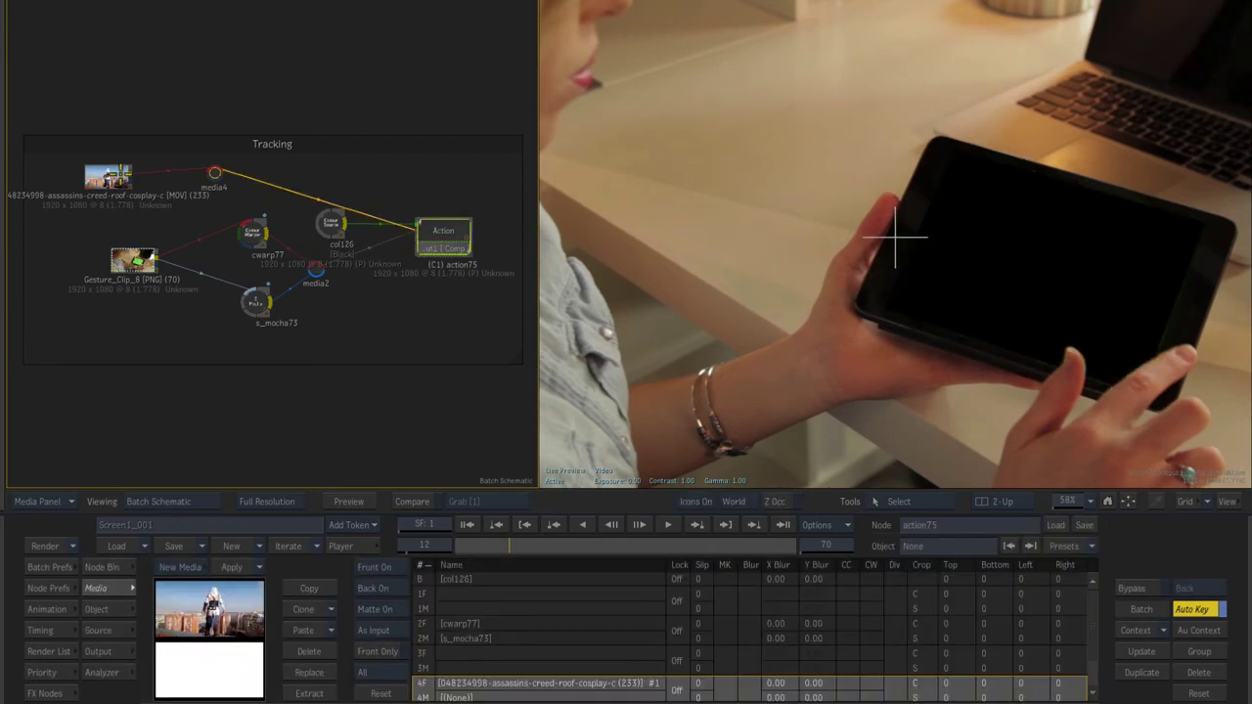
pyautogui.click(121, 176)
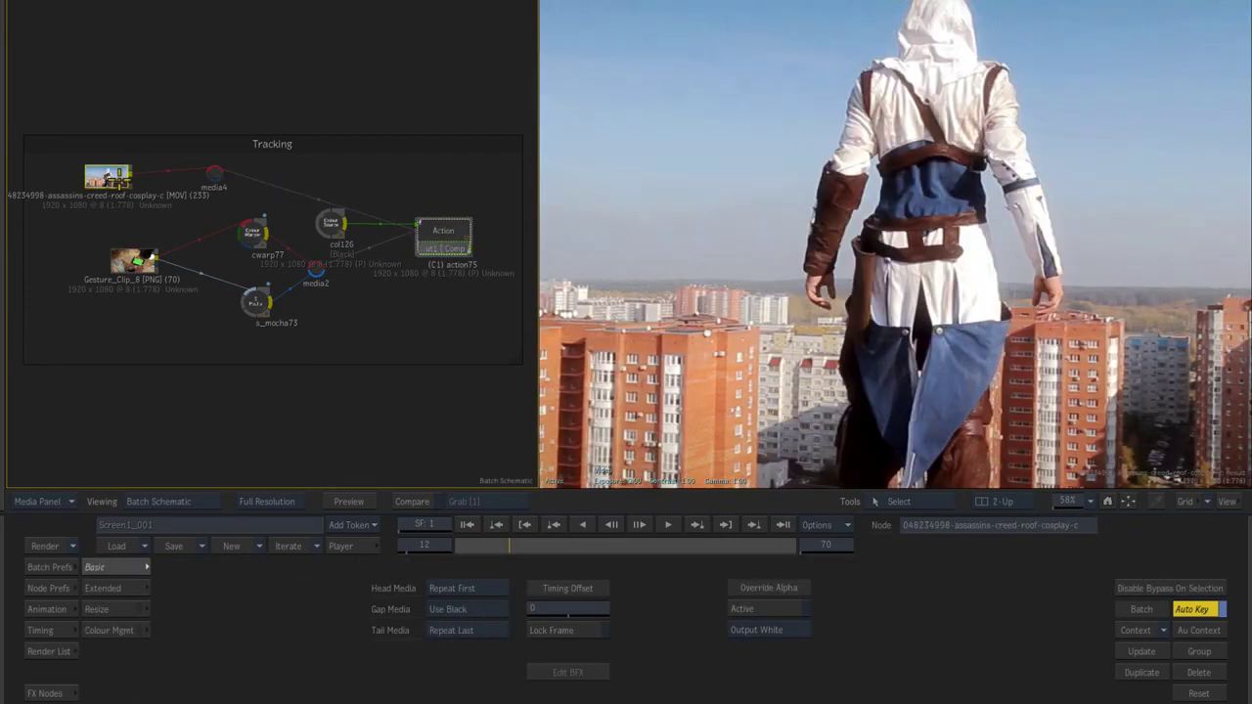
# Step: Add the assassins-creed rooftop clip as an image in the Action node and select that image
pyautogui.click(446, 233)
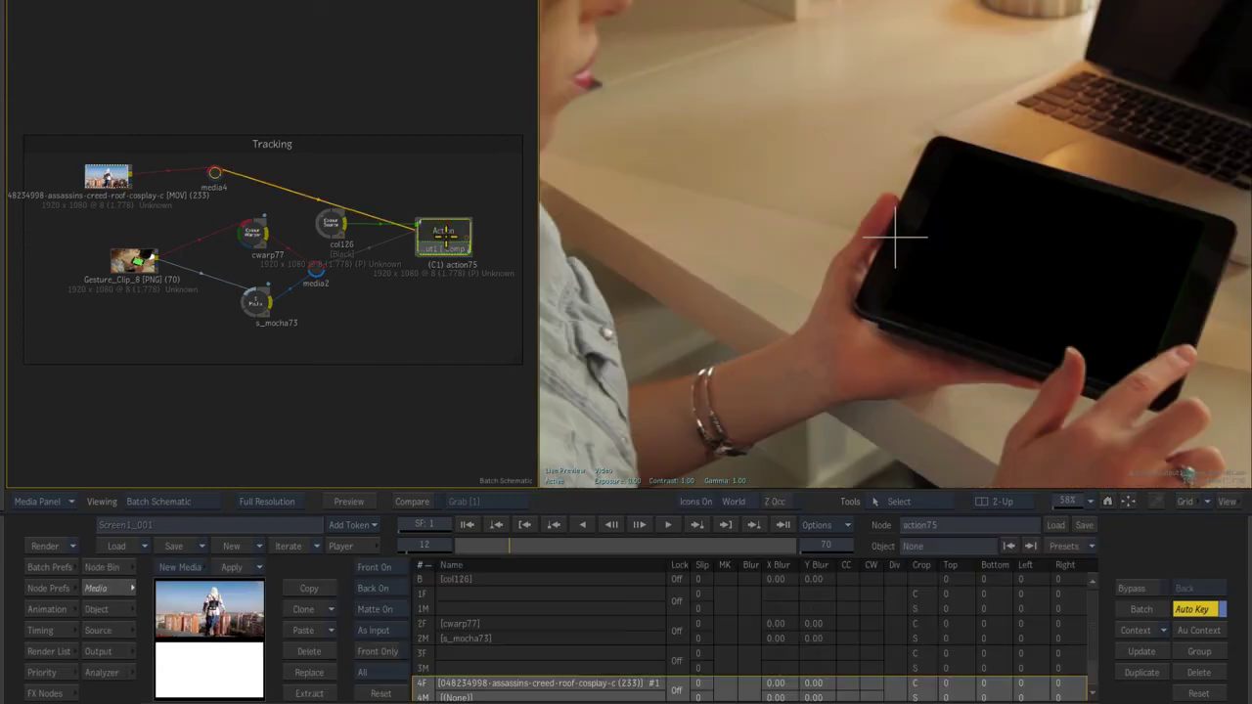
pyautogui.click(235, 568)
pyautogui.click(380, 264)
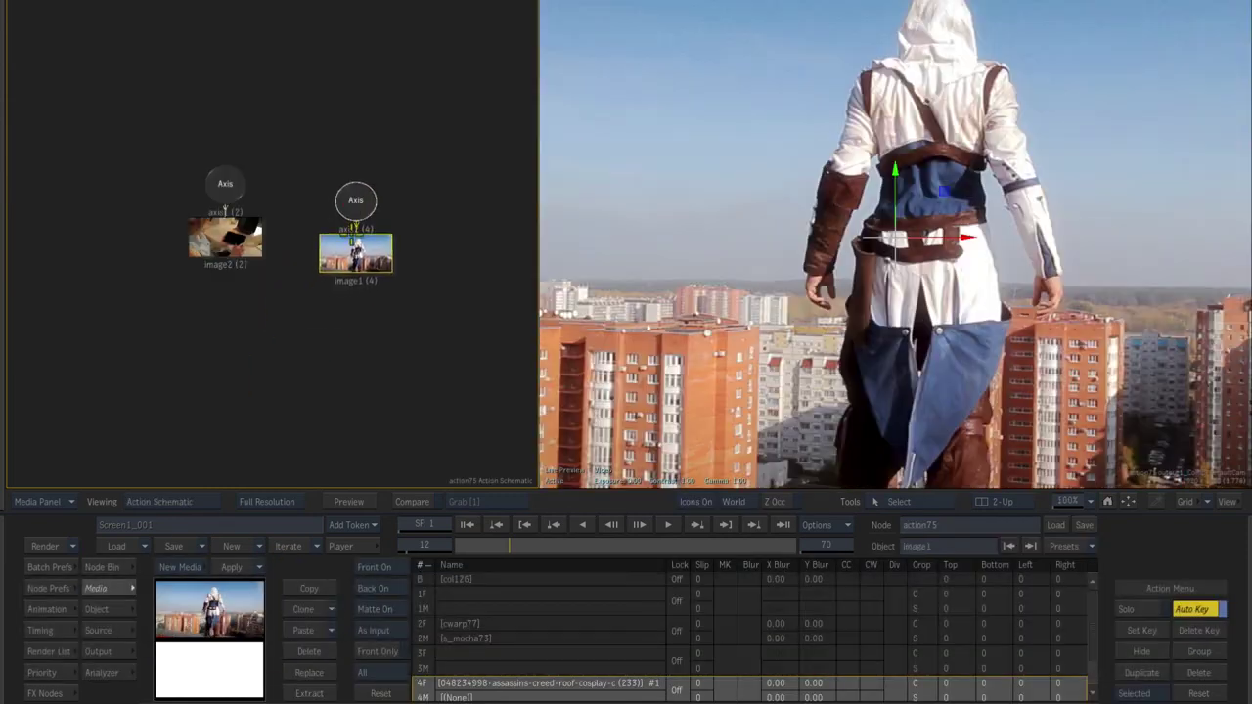
# Step: Set the rooftop image's surface type to Bilinear and open the stabilizer for its vertices
pyautogui.doubleClick(379, 264)
pyautogui.click(820, 630)
pyautogui.click(802, 589)
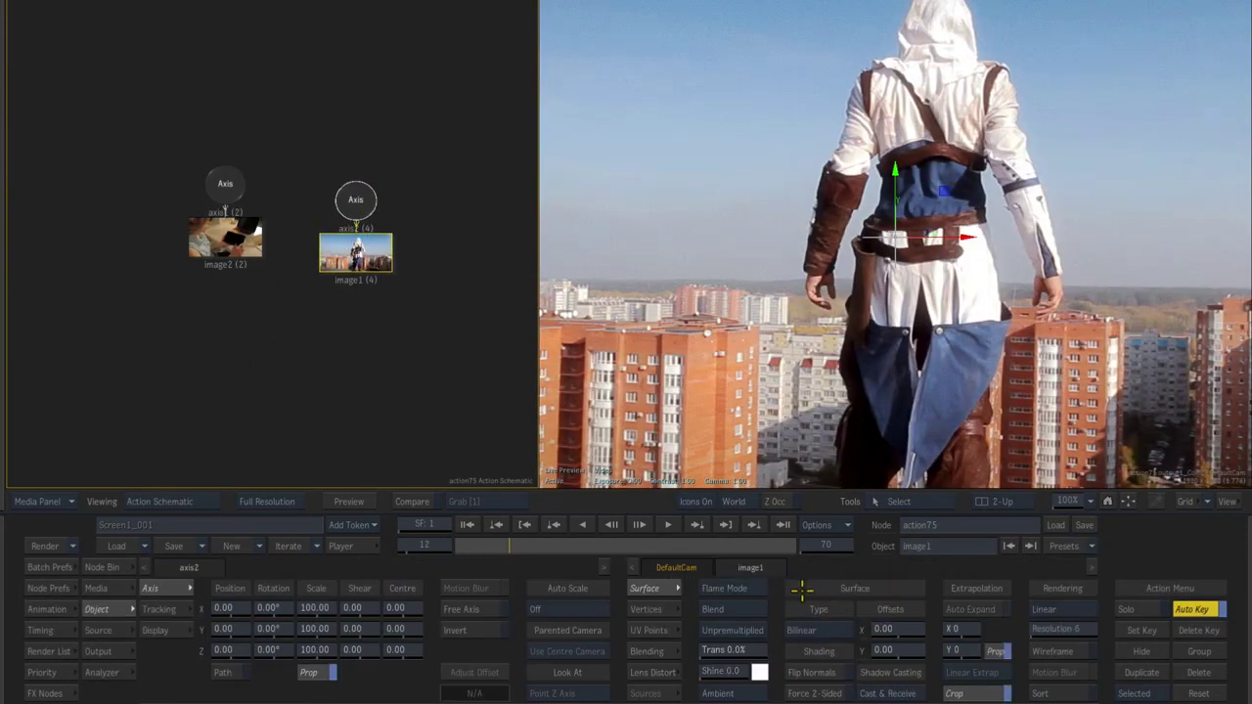
pyautogui.click(664, 611)
pyautogui.click(997, 677)
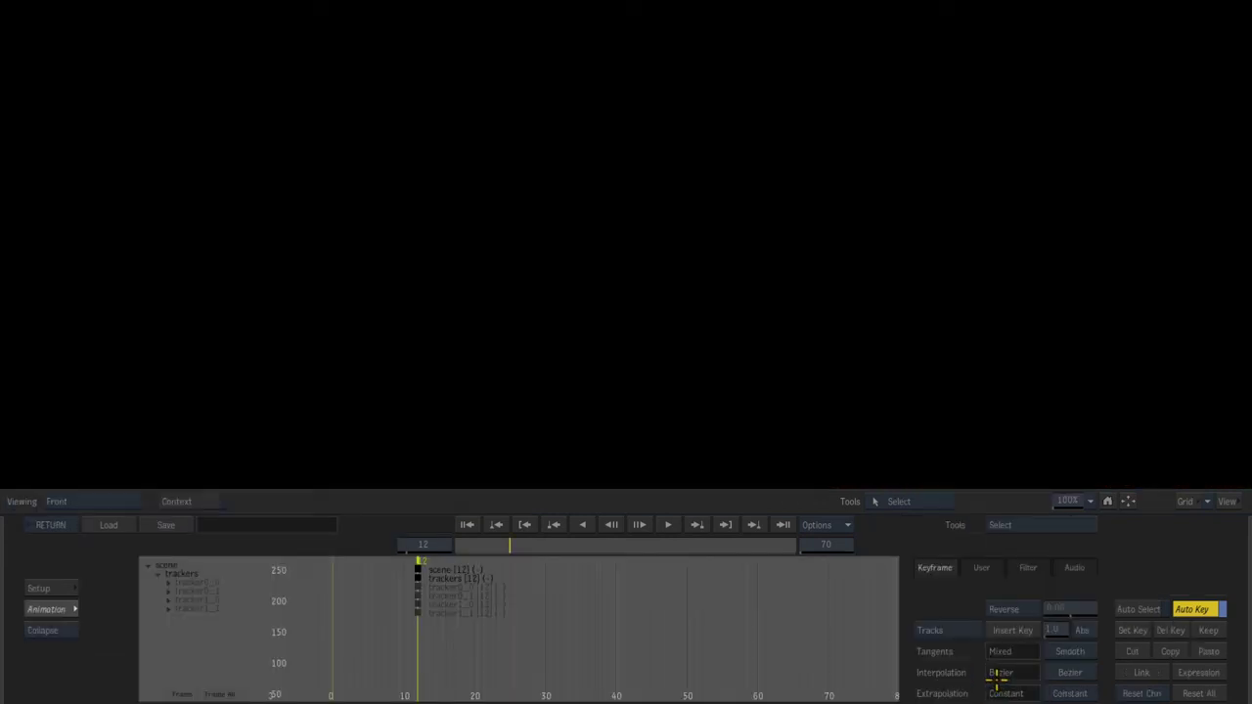
# Step: Load the screen tracking file from the Desktop into the stabilizer, offset the tracker keyframes to start at frame 1 and return to Action
pyautogui.click(111, 526)
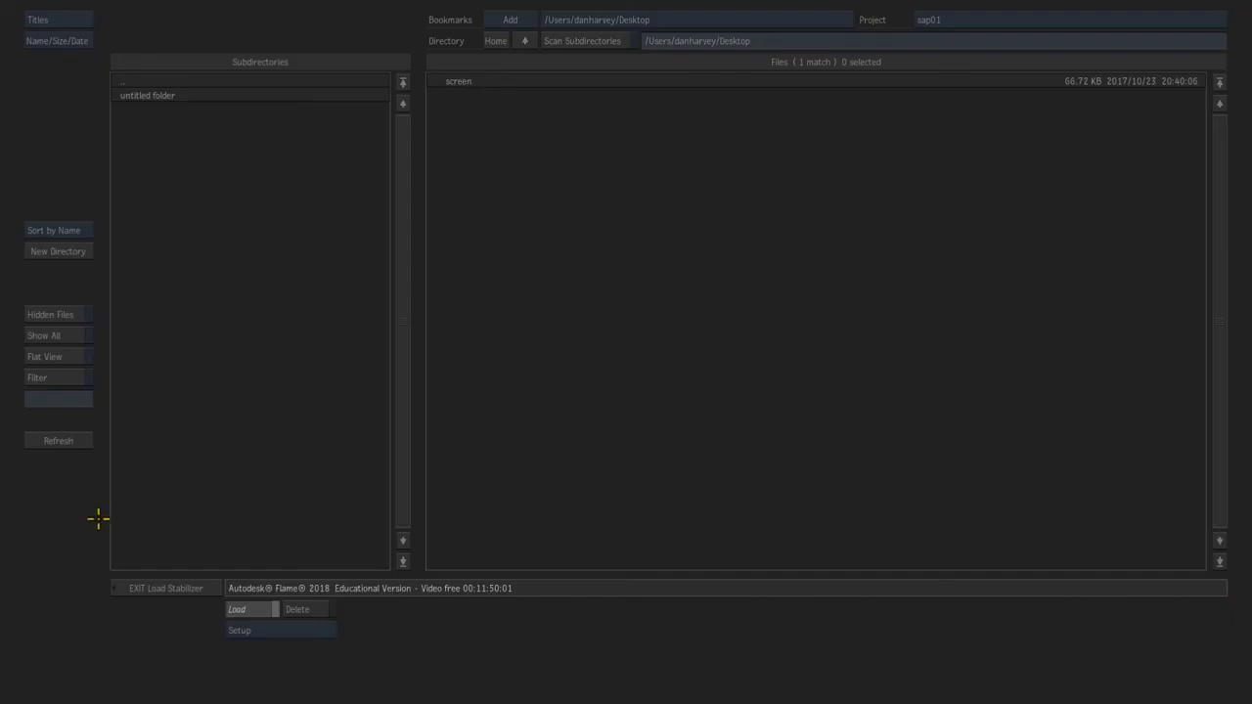
pyautogui.click(470, 81)
pyautogui.click(535, 567)
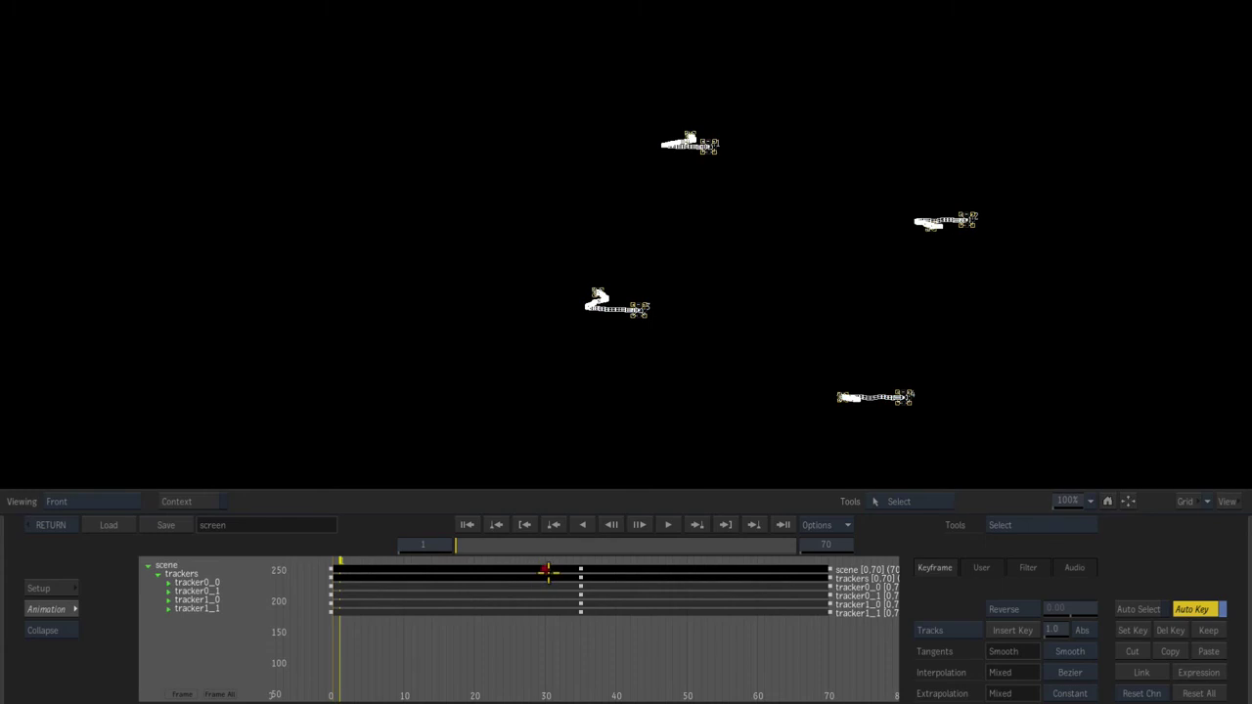
pyautogui.moveTo(586, 572); pyautogui.dragTo(600, 574)
pyautogui.moveTo(4, 548)
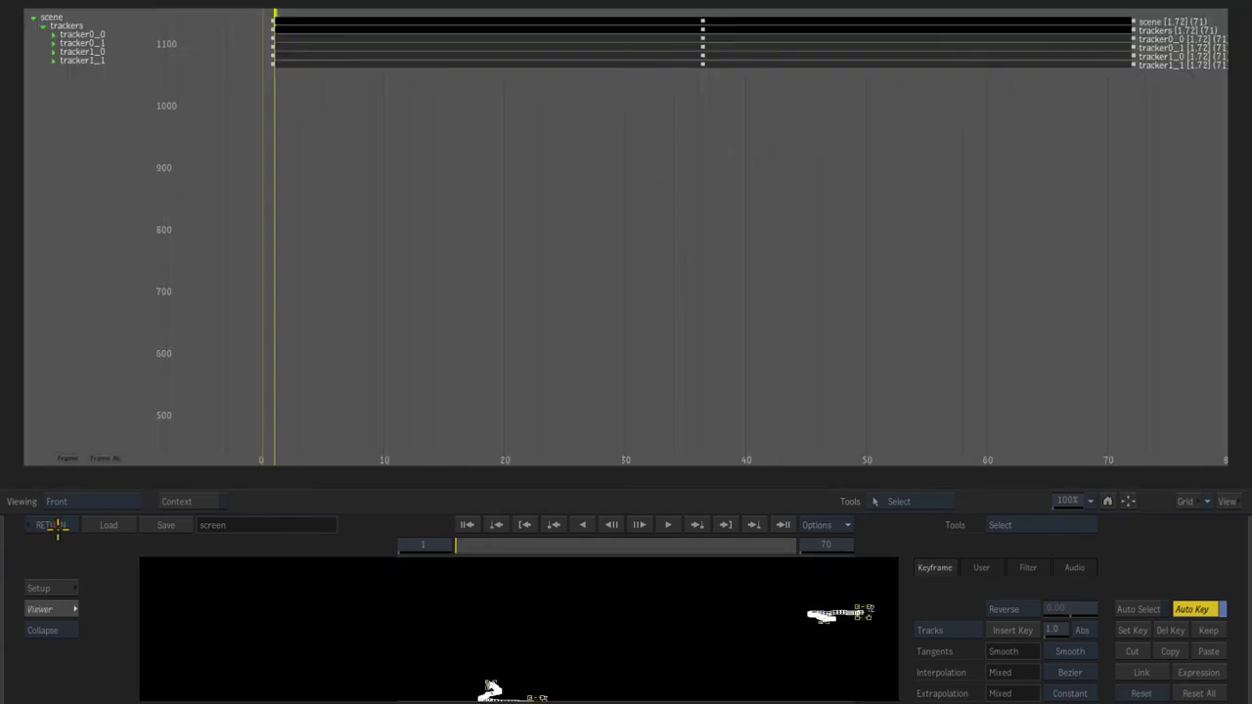
pyautogui.click(54, 525)
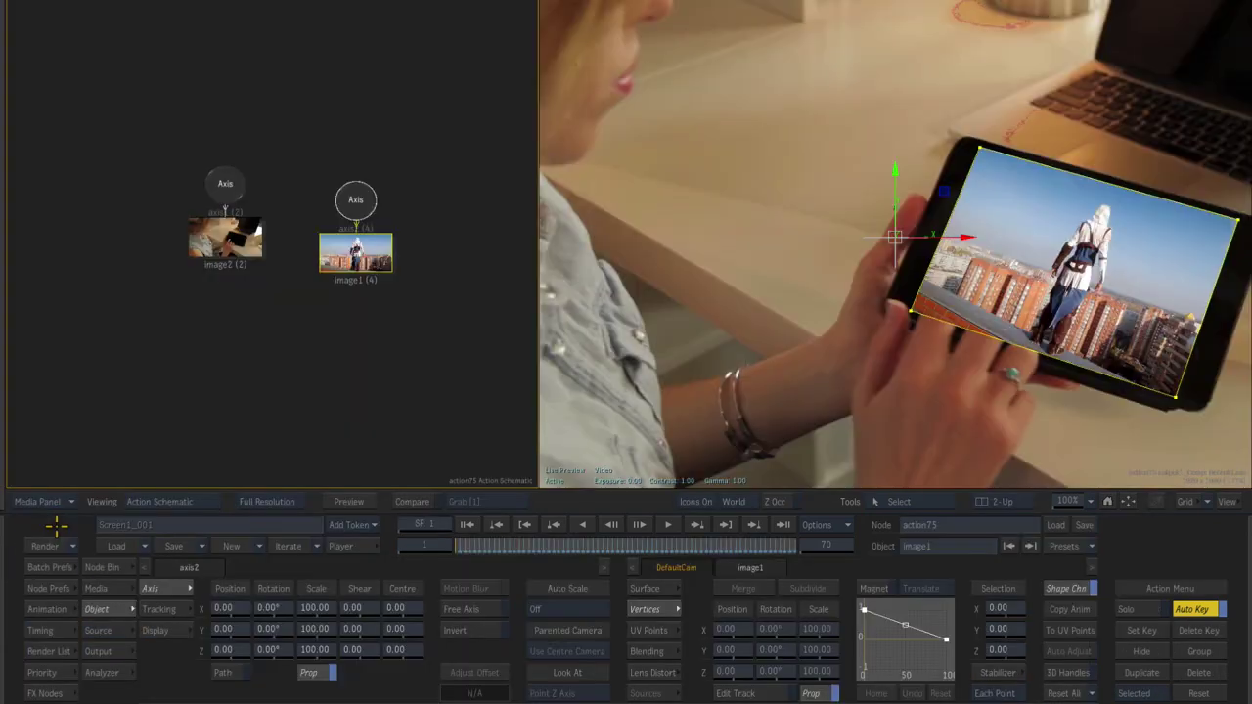
# Step: Move the rooftop image below the tablet footage in the Action's Priority Editor
pyautogui.click(109, 593)
pyautogui.hotkey('shift', 'p')
pyautogui.moveTo(200, 587); pyautogui.dragTo(197, 643)
# Step: Check the tracked screen replacement at frame 12 with the whole shot in view, and play back the composite
pyautogui.moveTo(480, 547); pyautogui.dragTo(546, 551)
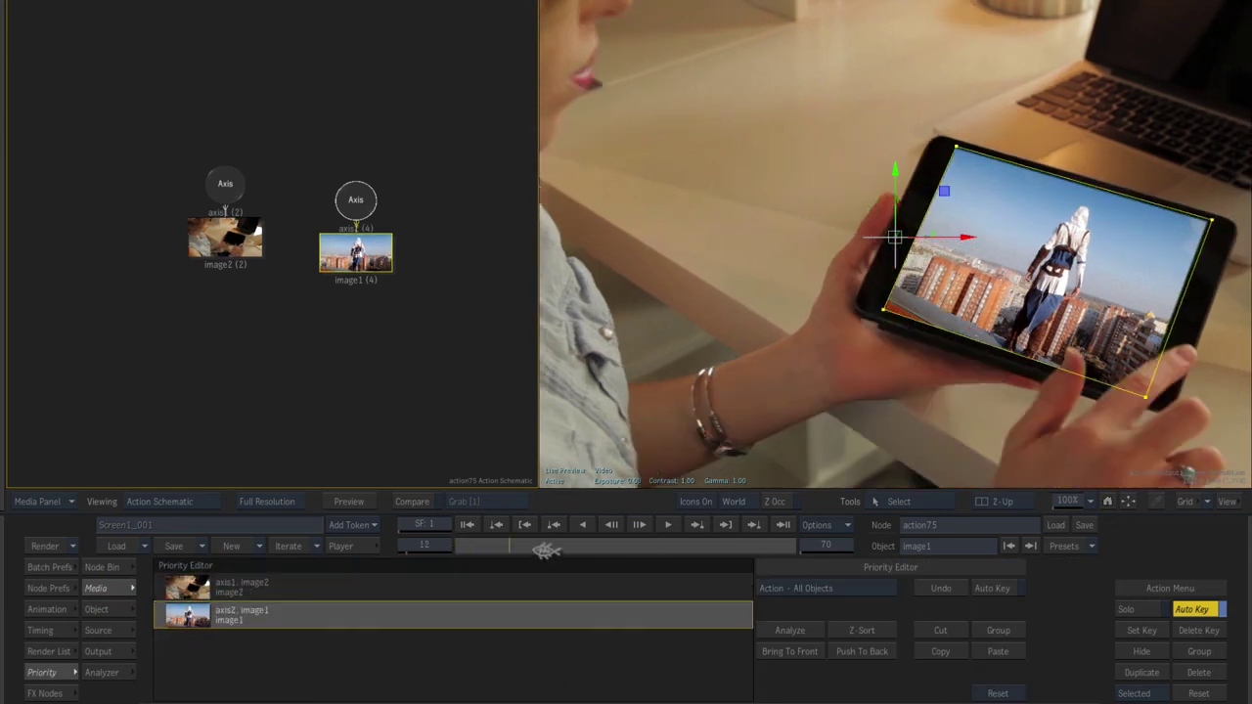
pyautogui.moveTo(1056, 503); pyautogui.dragTo(797, 556)
pyautogui.click(1109, 499)
pyautogui.click(1077, 466)
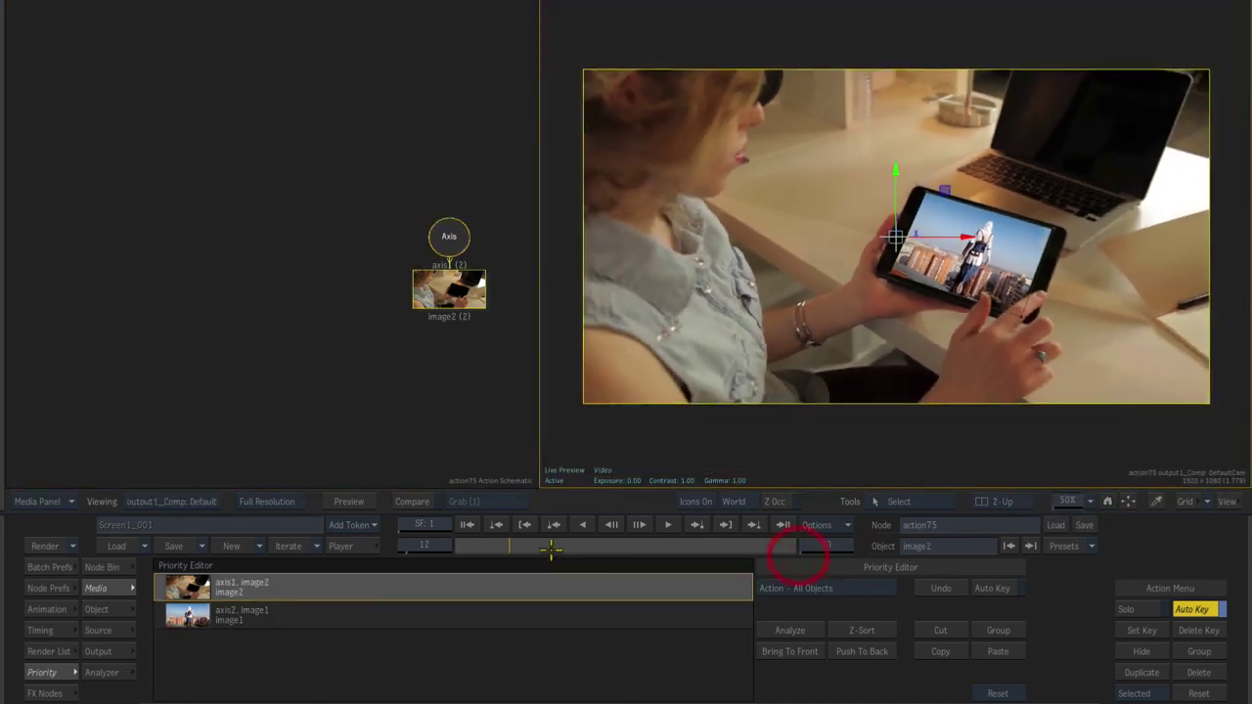
pyautogui.click(668, 524)
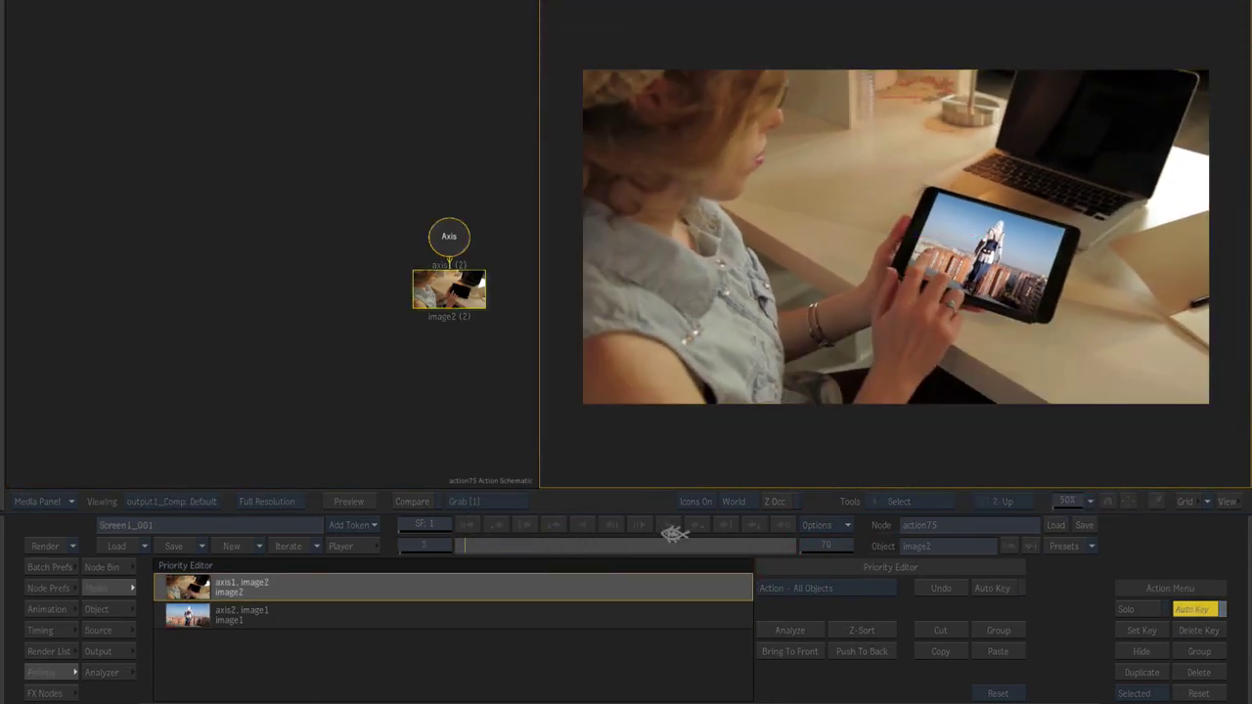